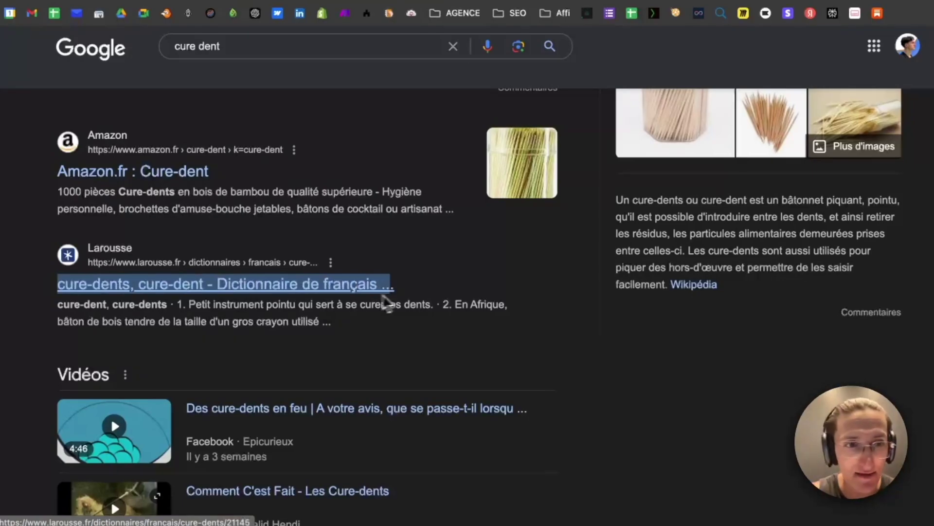
- Highlight the Larousse result's description in the "cure dent" search results
drag(58, 306, 385, 339)
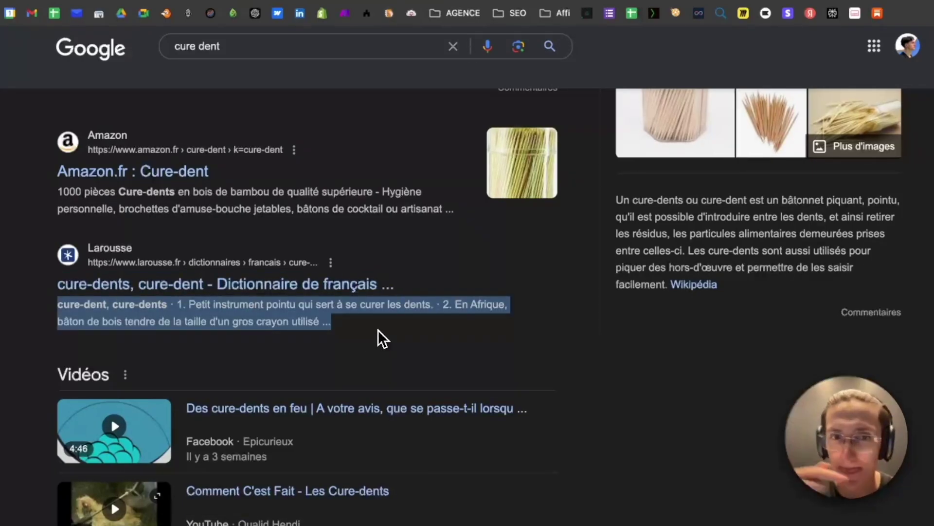
scroll(378, 329, up, 8)
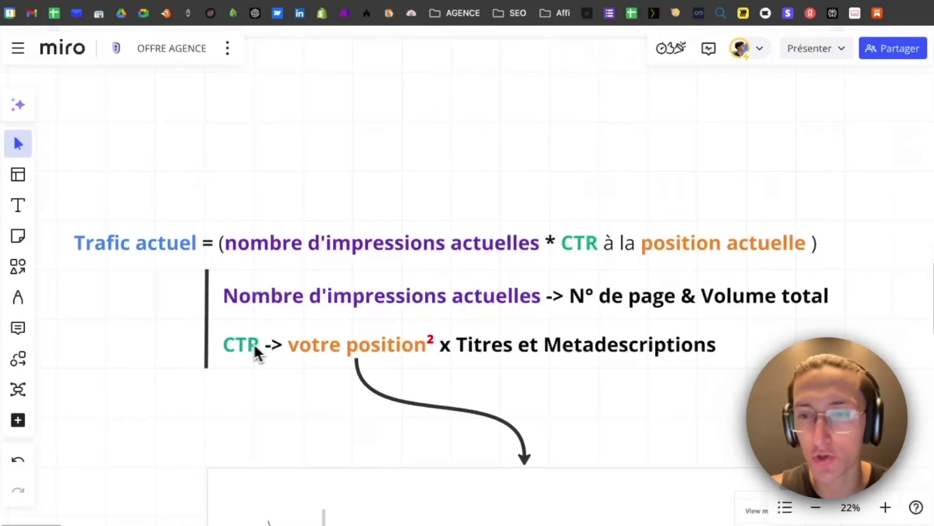
- Examine the traffic formula on the Miro board, the CTR-by-position line chart and the "Votre position -> Contenu" note
scroll(245, 344, down, 10)
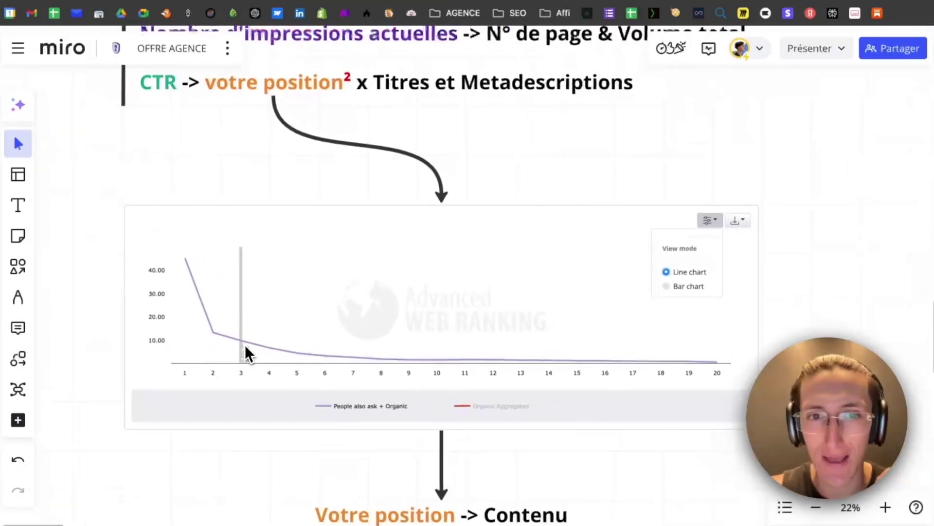
scroll(245, 344, up, 2)
scroll(245, 344, right, 1)
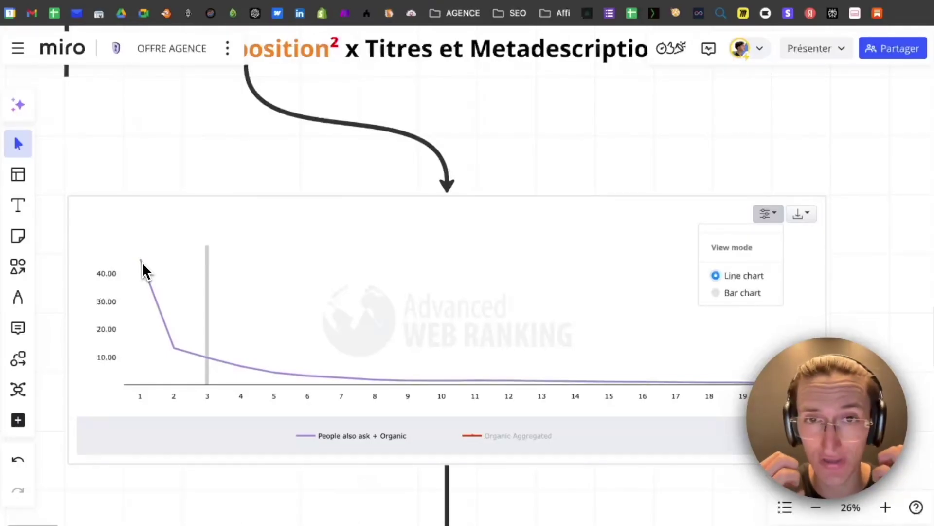
scroll(142, 265, down, 15)
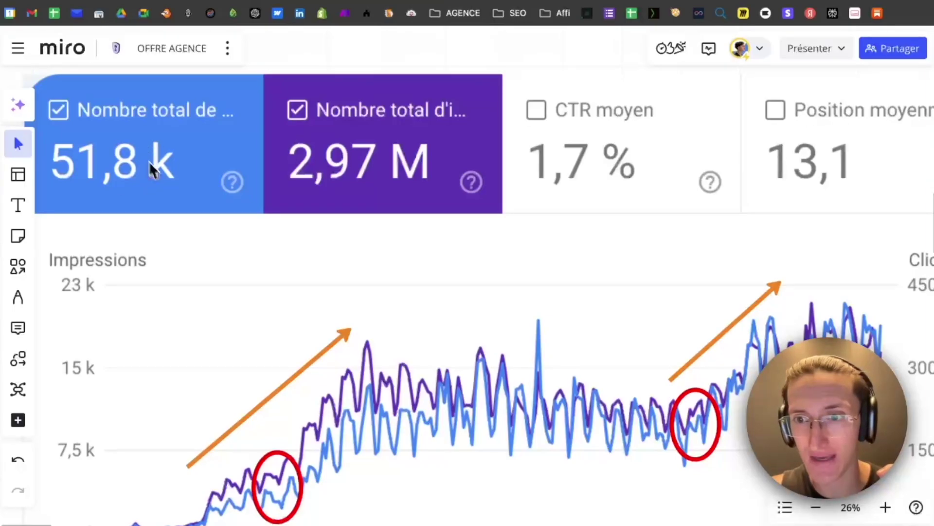
scroll(226, 268, down, 20)
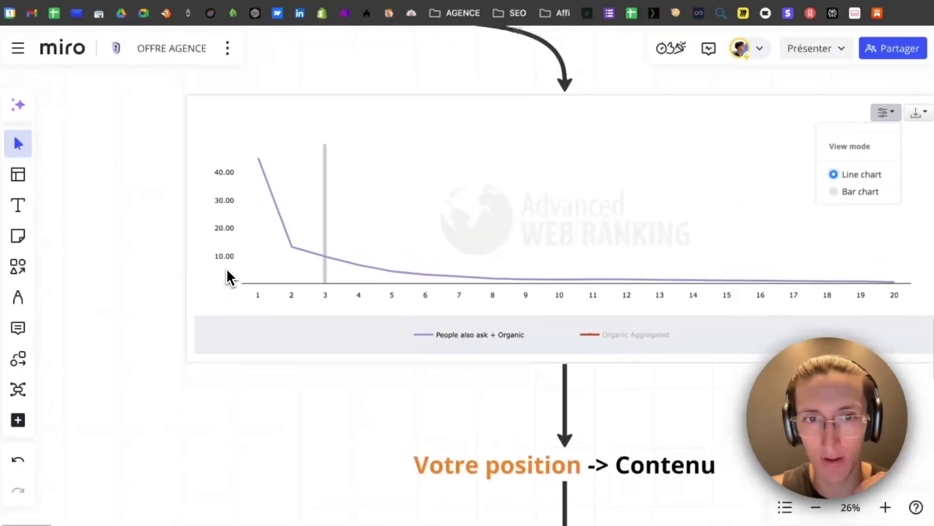
scroll(239, 275, up, 3)
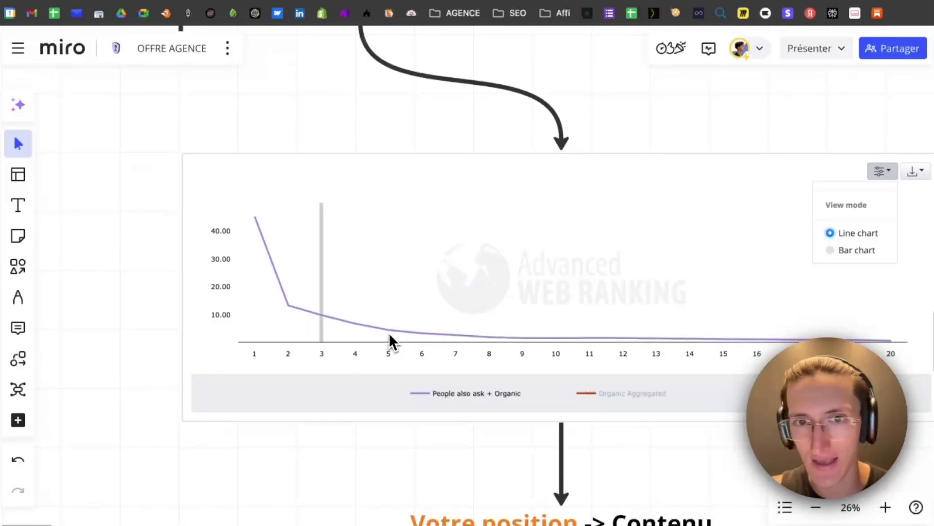
scroll(388, 340, up, 5)
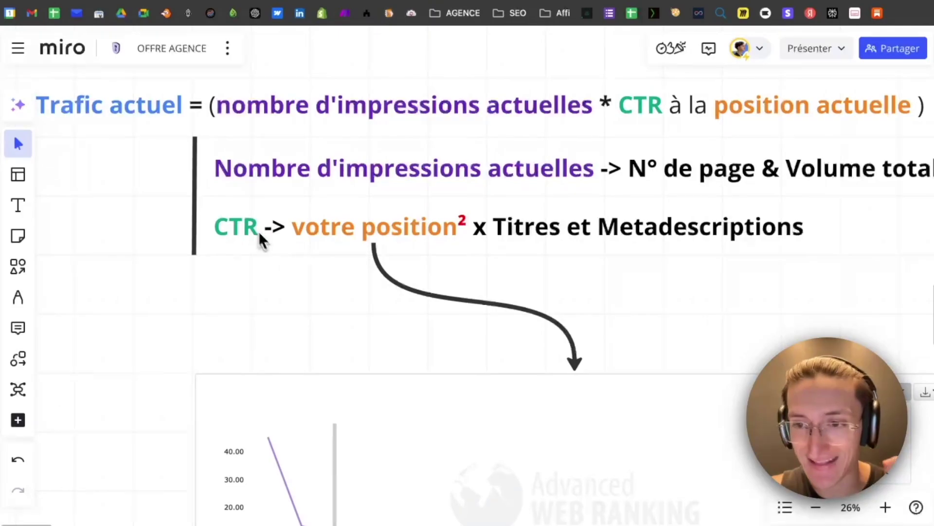
scroll(346, 317, down, 4)
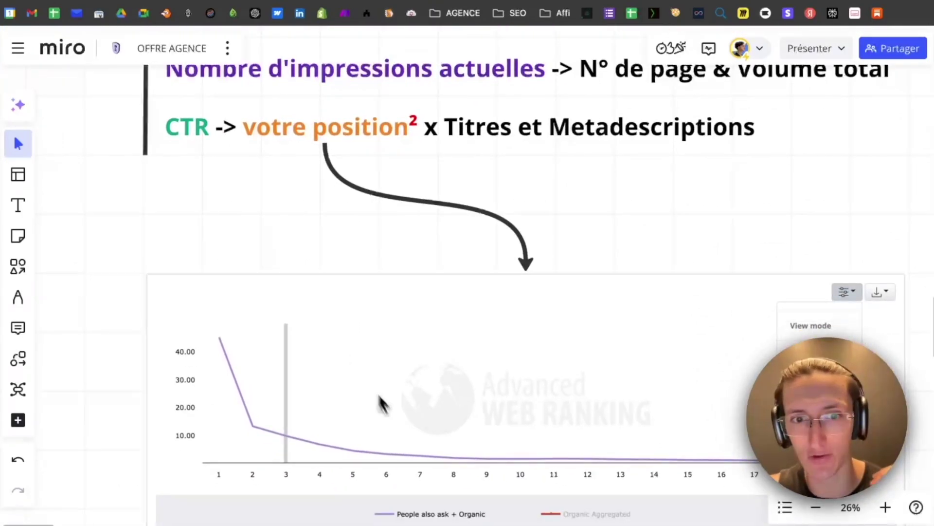
scroll(256, 408, up, 2)
scroll(713, 291, down, 7)
scroll(713, 286, up, 1)
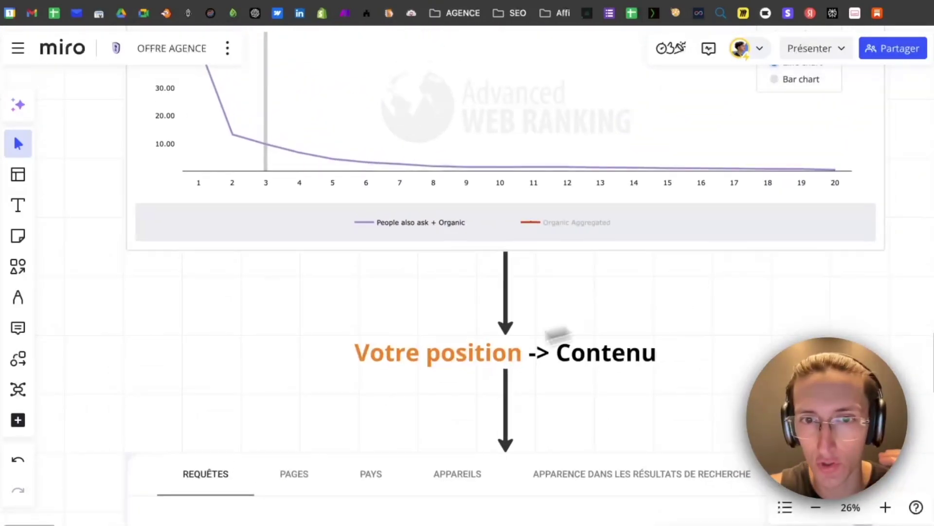
scroll(397, 365, up, 3)
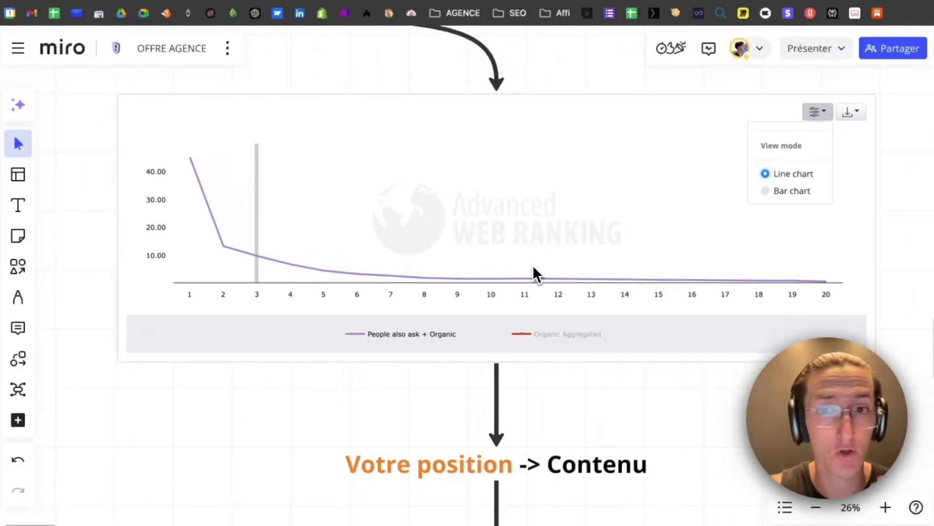
scroll(534, 268, down, 4)
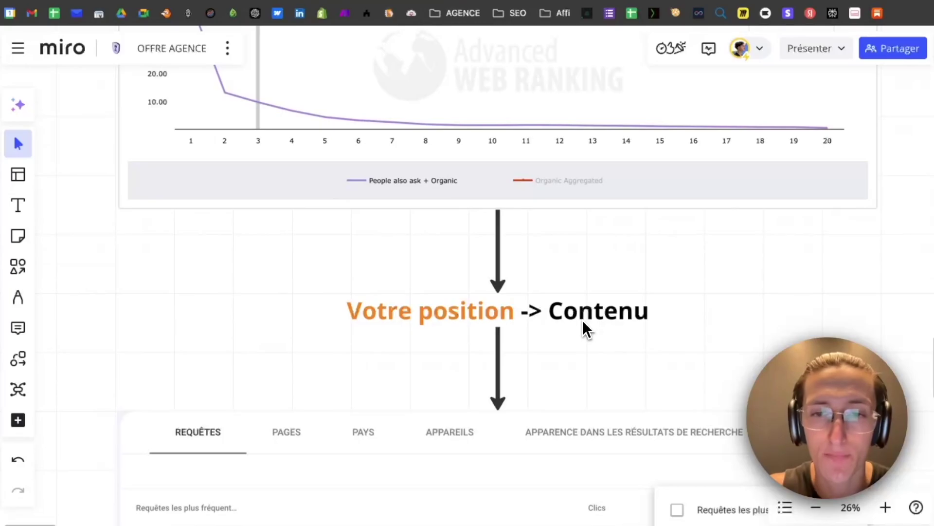
- Review the Search Console queries table screenshot below "Votre position -> Contenu"
scroll(583, 319, down, 5)
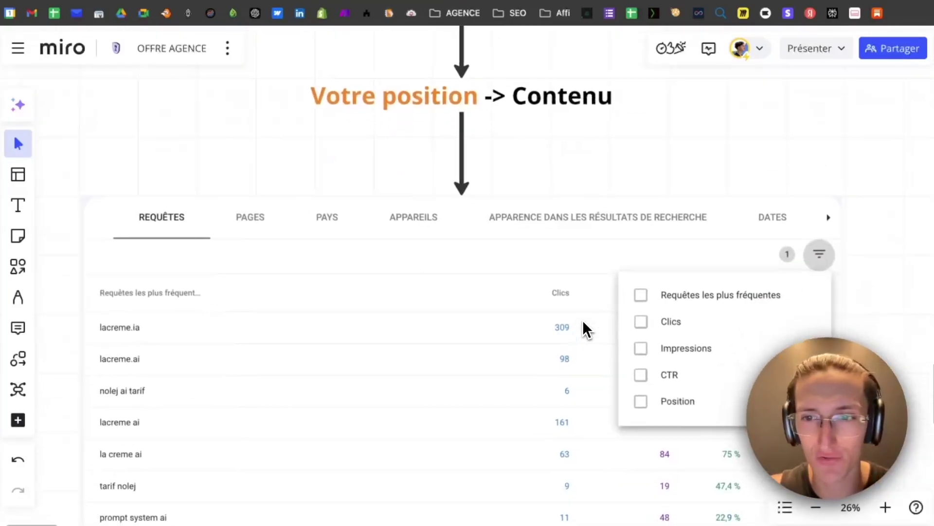
scroll(582, 320, down, 2)
scroll(582, 320, down, 2)
scroll(582, 319, right, 2)
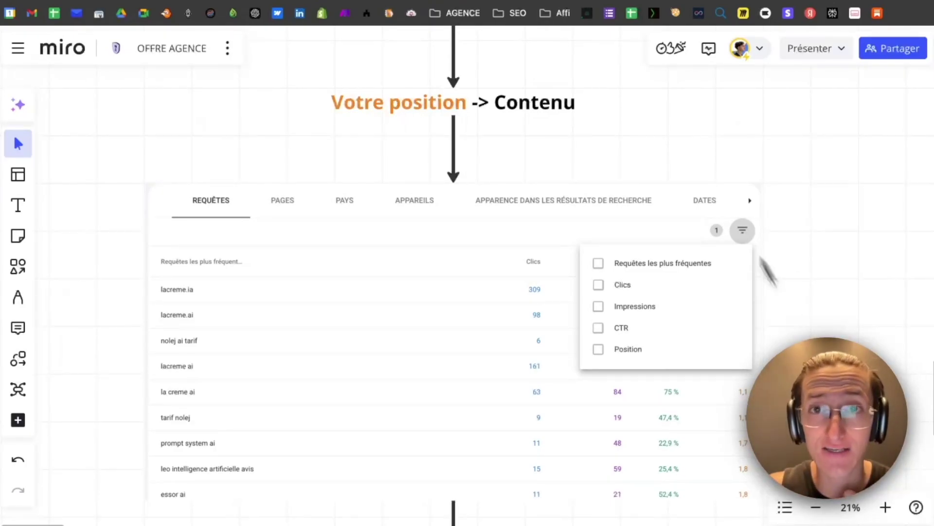
- Open the LACREME.AI website in a new browser tab and highlight the total number of listed tools
key(super+t)
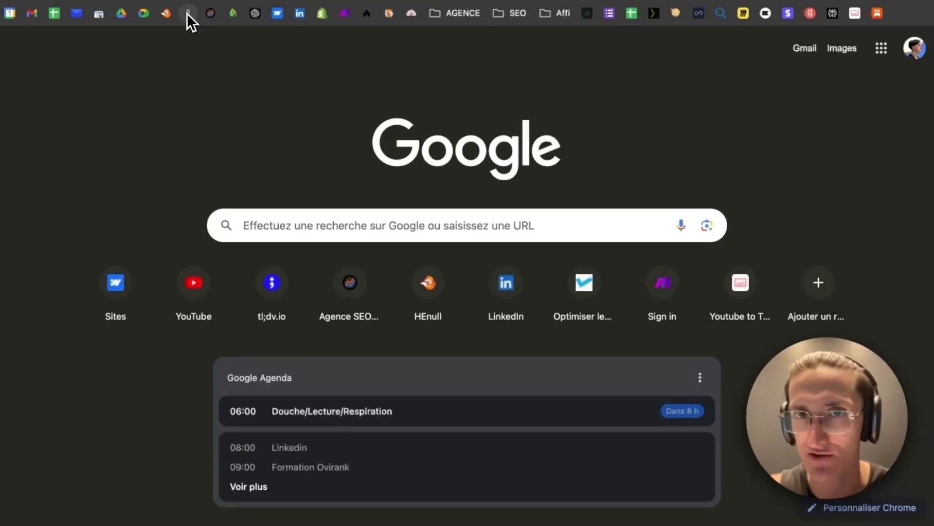
click(188, 13)
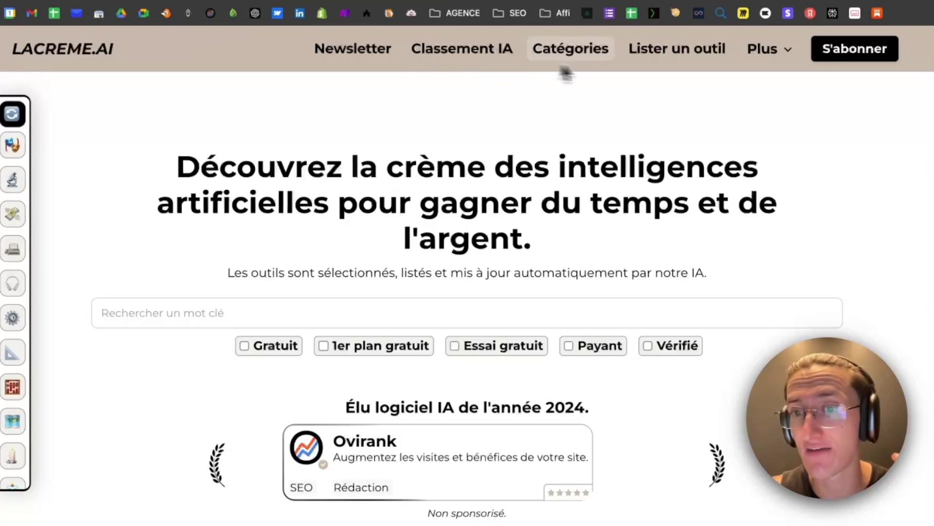
scroll(655, 188, down, 8)
scroll(655, 187, up, 3)
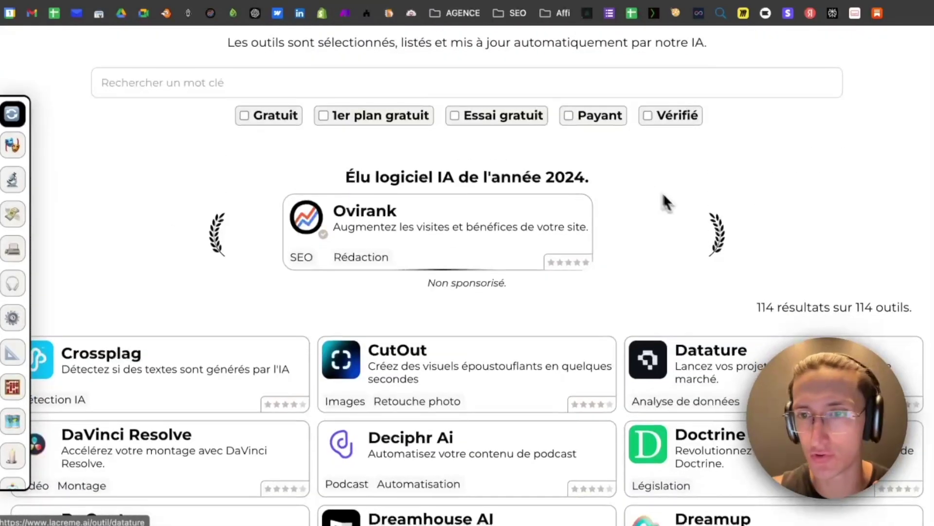
scroll(658, 190, down, 1)
drag(856, 271, 885, 270)
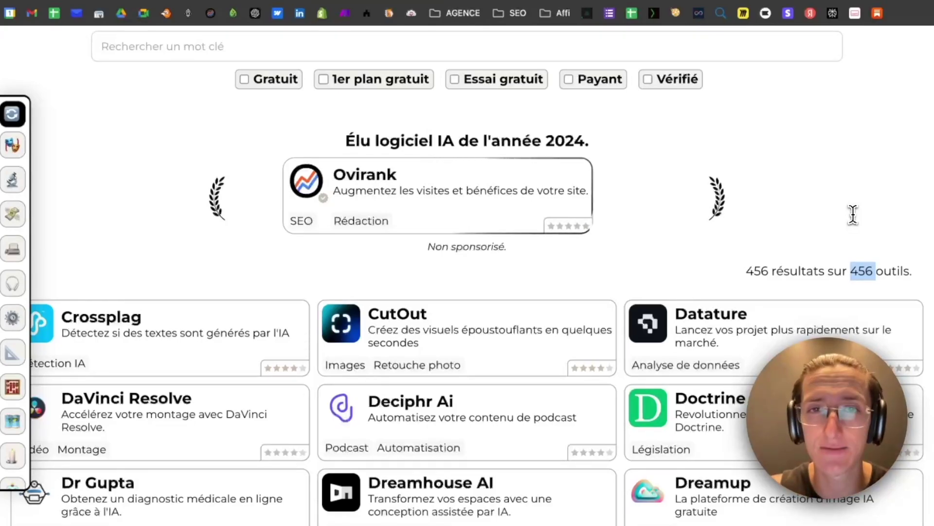
- Return to the Miro board and review the queries table screenshot and the start of the "ROUTINE OPTIMISATION" box
click(229, 2)
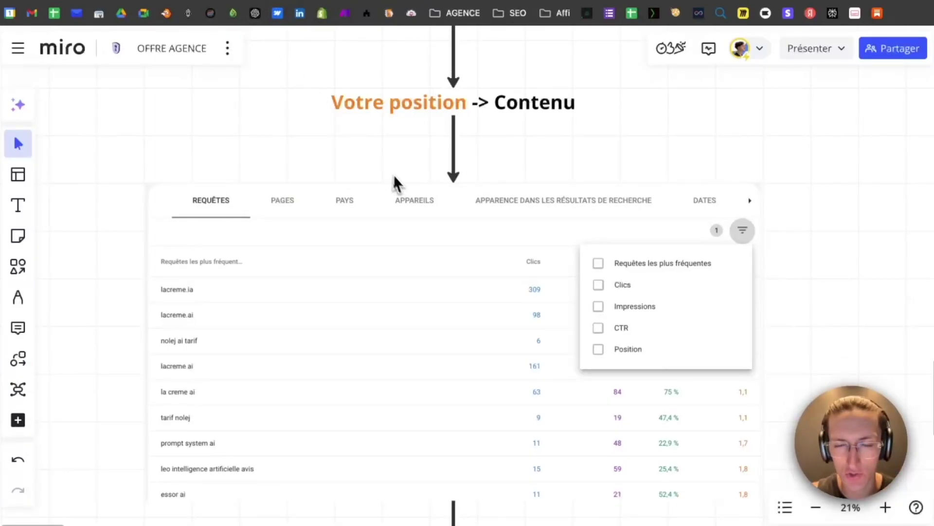
scroll(400, 190, down, 5)
scroll(400, 190, up, 3)
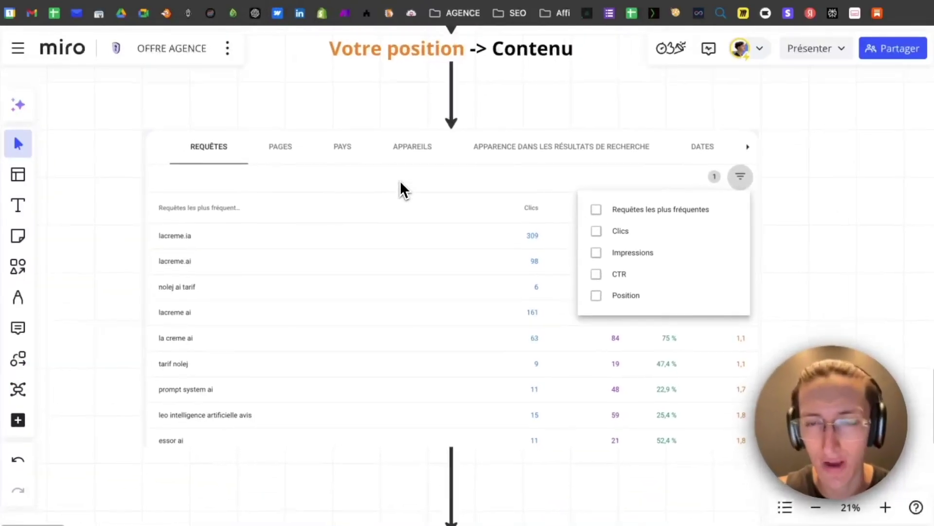
scroll(400, 188, down, 2)
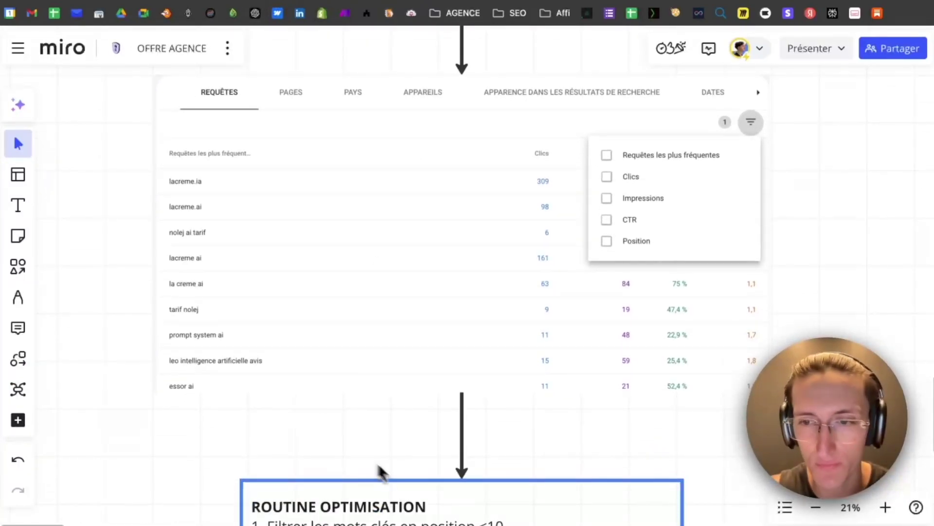
scroll(389, 472, up, 3)
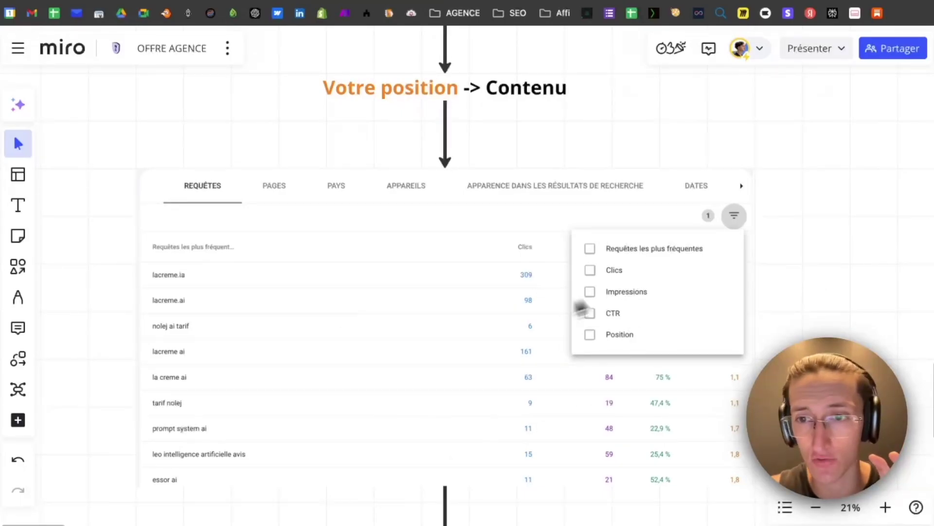
- Switch to Google Search Console and show "CTR moyen" and "Position moyenne" in the lacreme.ai search performance report
click(195, 4)
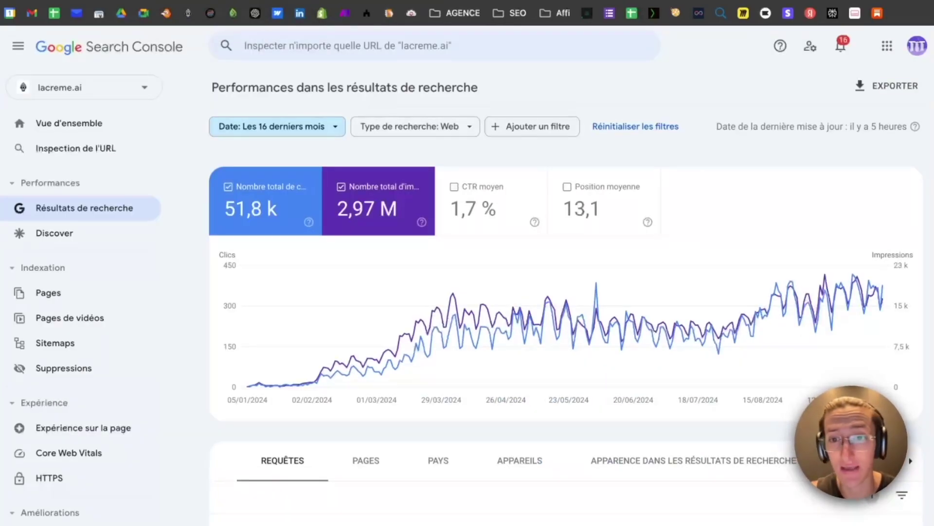
scroll(501, 339, down, 1)
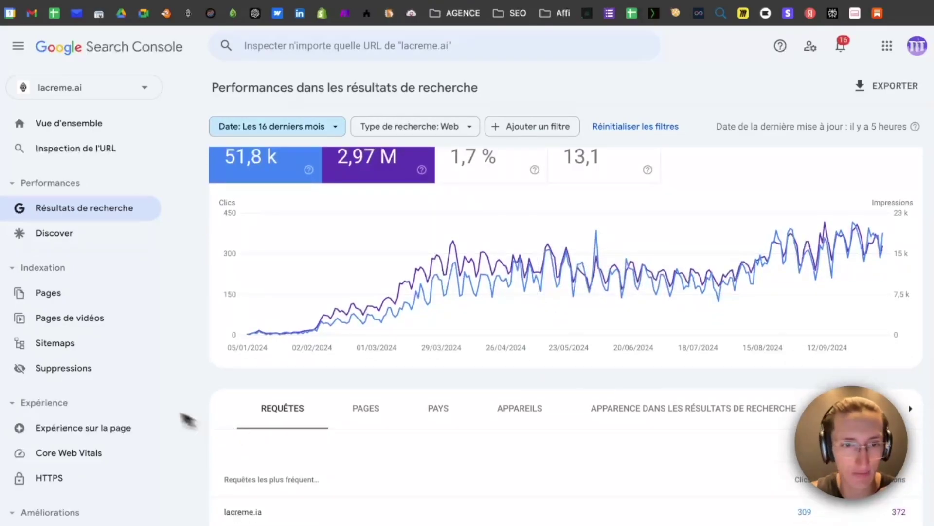
scroll(344, 354, up, 1)
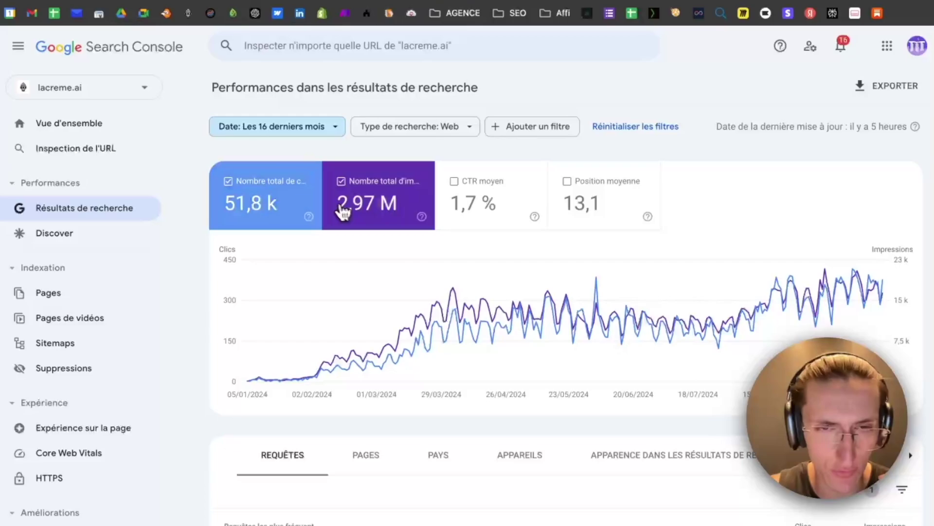
click(503, 208)
click(591, 209)
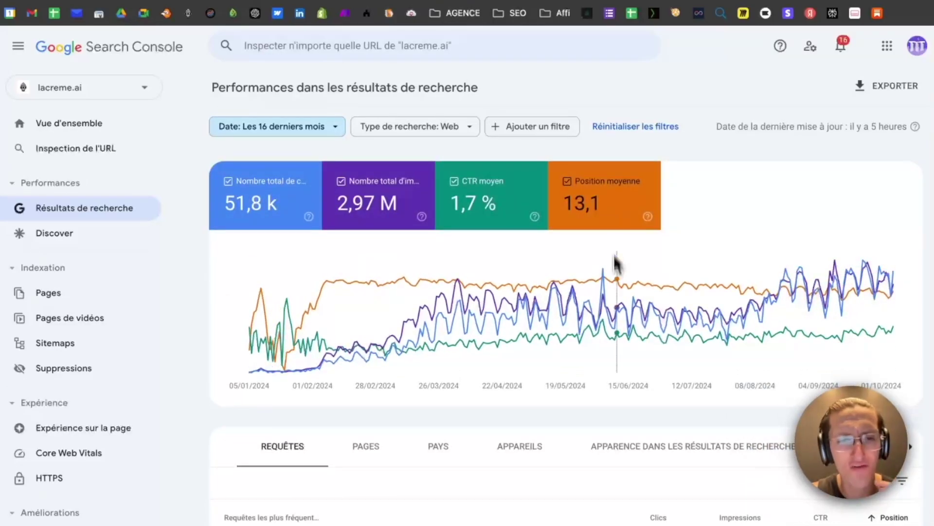
- Add a Position filter to the queries table
scroll(616, 292, down, 5)
scroll(617, 305, down, 1)
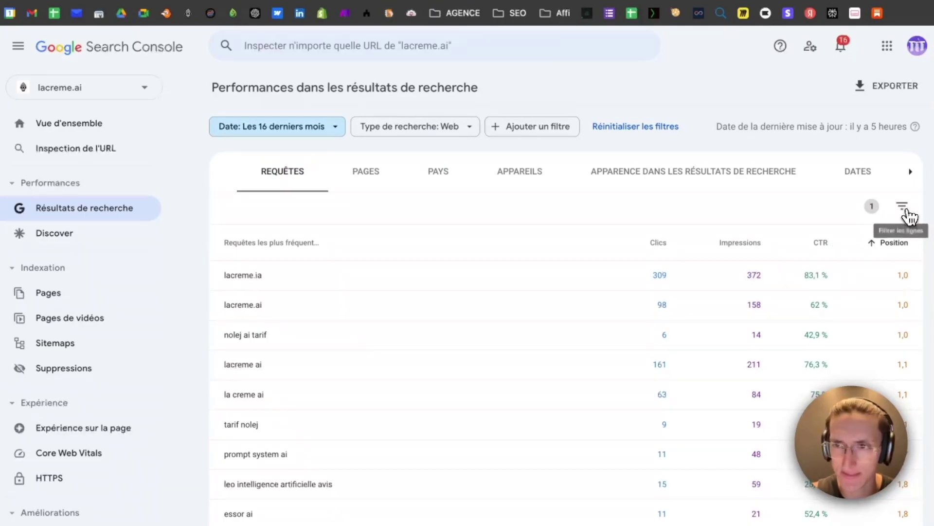
click(903, 207)
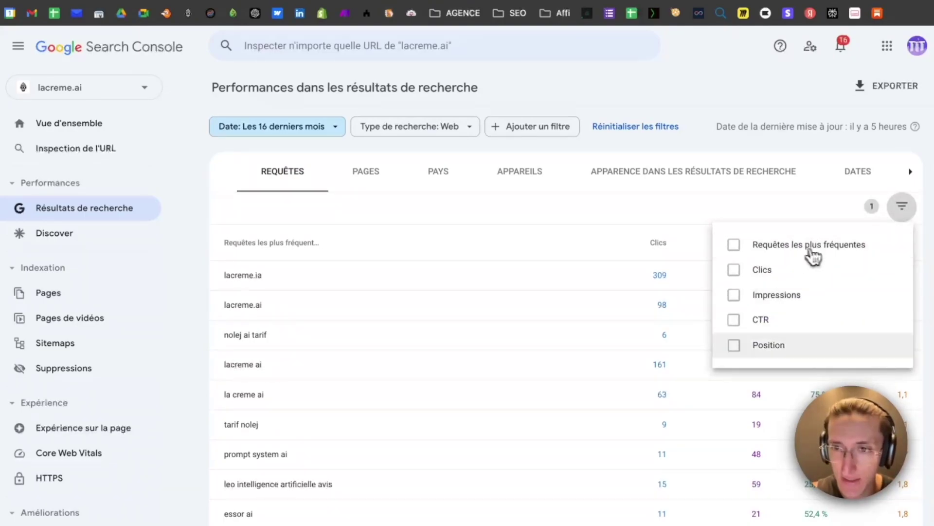
click(734, 346)
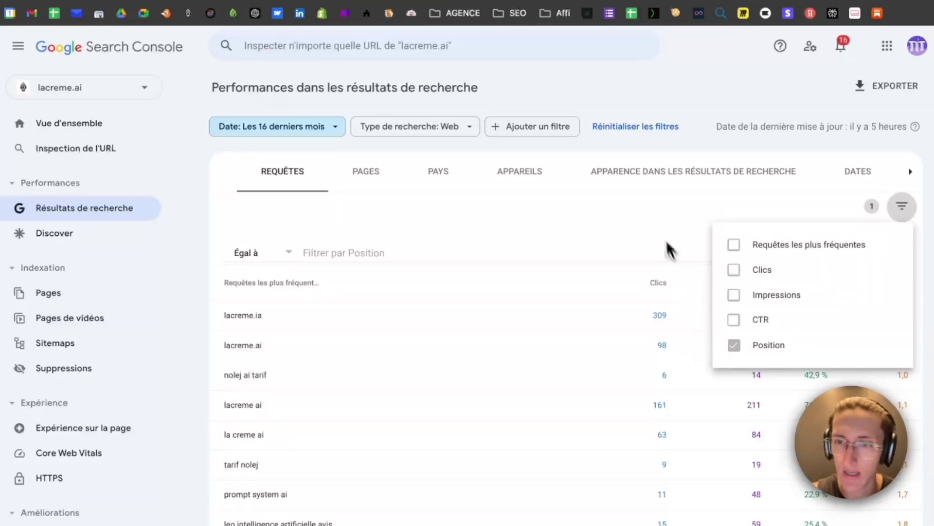
click(657, 219)
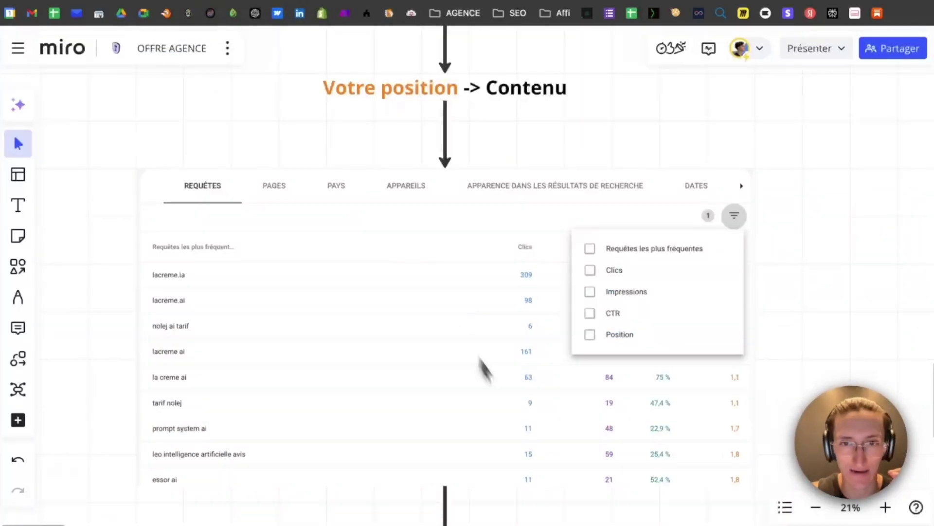
- Look at the CTR-by-position line chart on the Miro board again
scroll(478, 371, up, 5)
scroll(523, 428, up, 2)
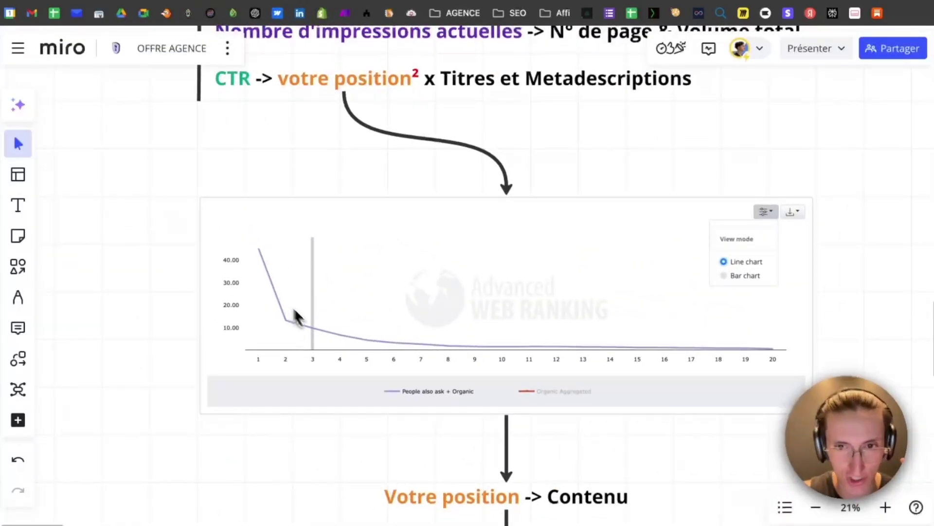
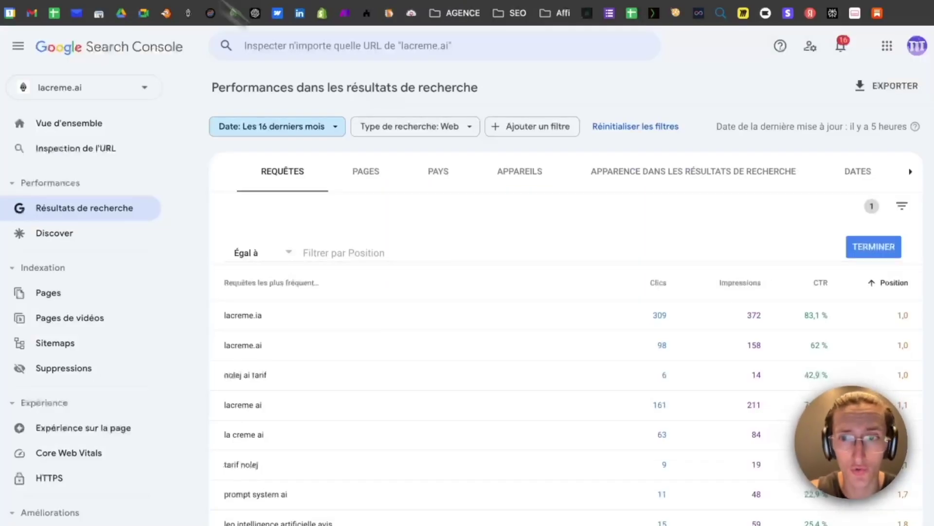
- Set the Position filter to "Inférieur à" 10, apply it and skim the filtered queries table
scroll(506, 291, up, 1)
click(275, 291)
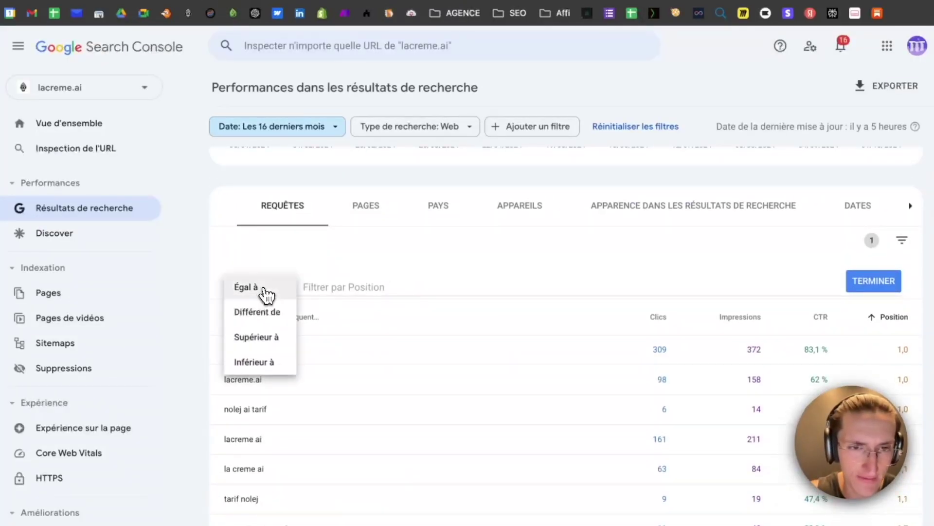
click(273, 365)
text(1)
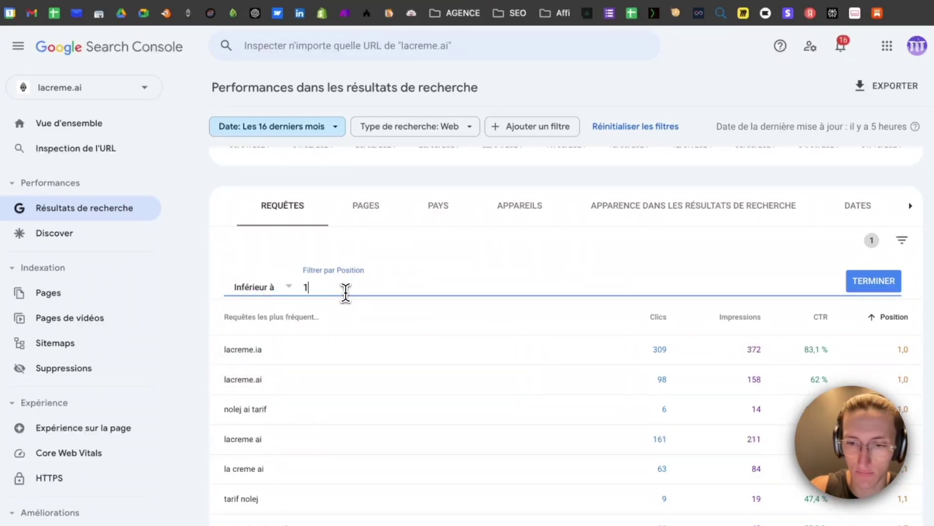
text(0)
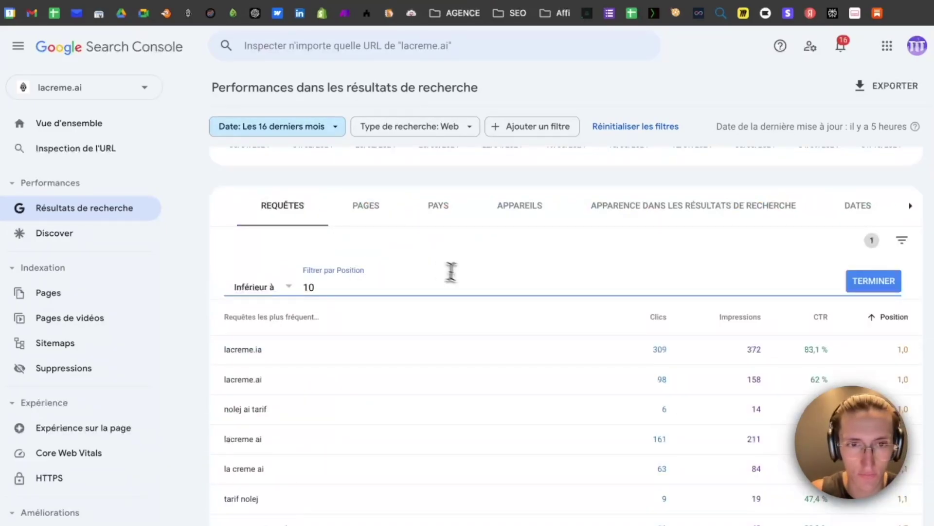
click(867, 289)
scroll(613, 282, down, 8)
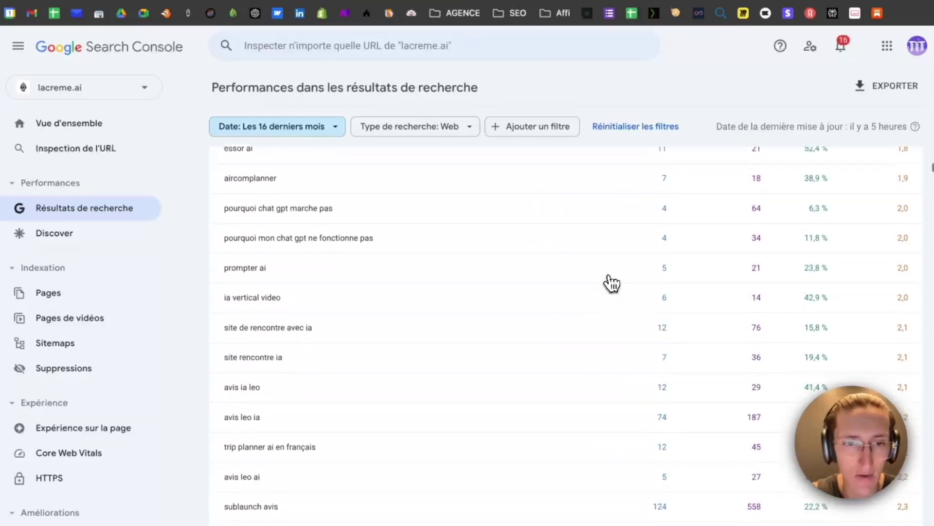
scroll(612, 283, up, 7)
scroll(271, 402, up, 3)
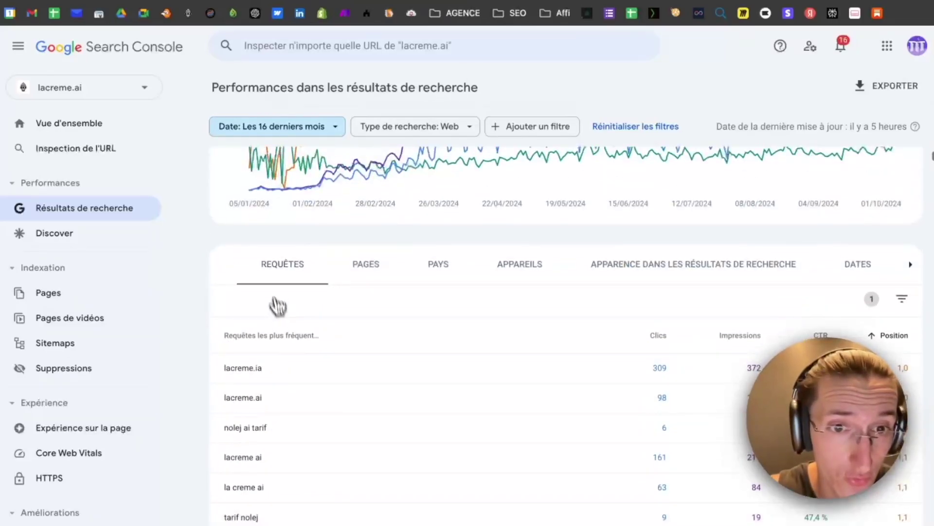
- Copy the query "nolej ai tarif" from the queries table and search Google for it in a new tab
scroll(292, 357, down, 2)
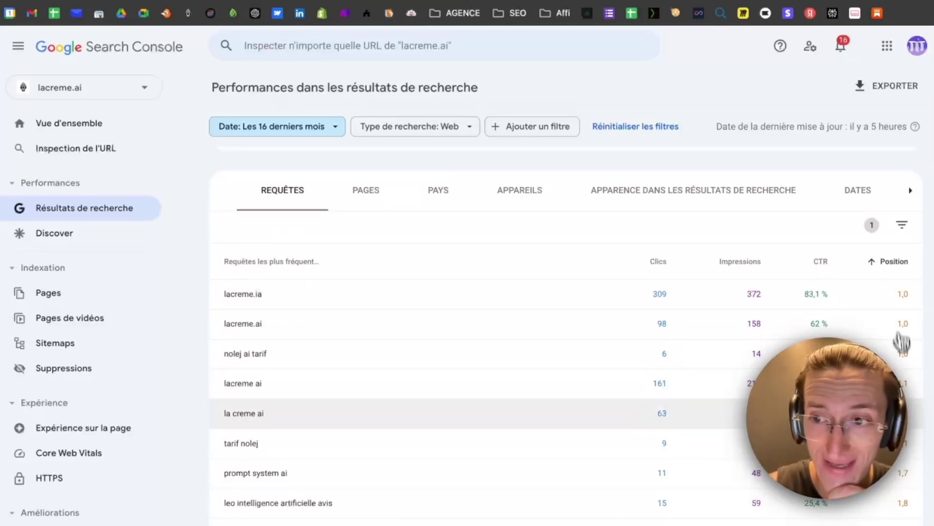
scroll(900, 381, down, 2)
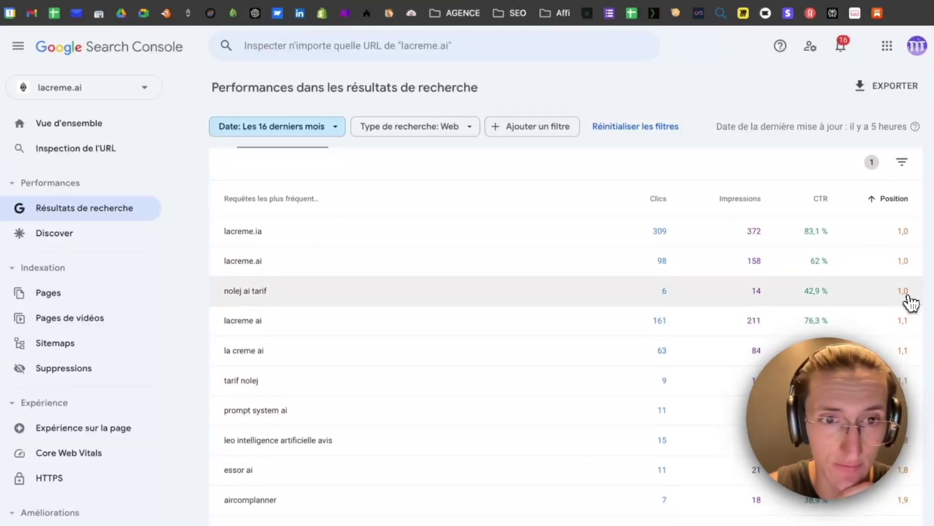
drag(225, 291, 282, 294)
key(super+c)
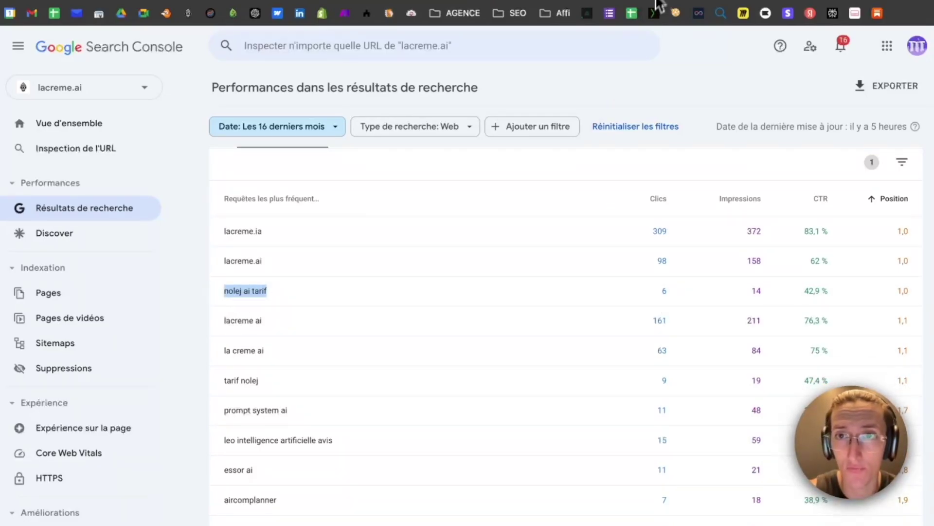
key(super+t)
key(super+v)
key(Return)
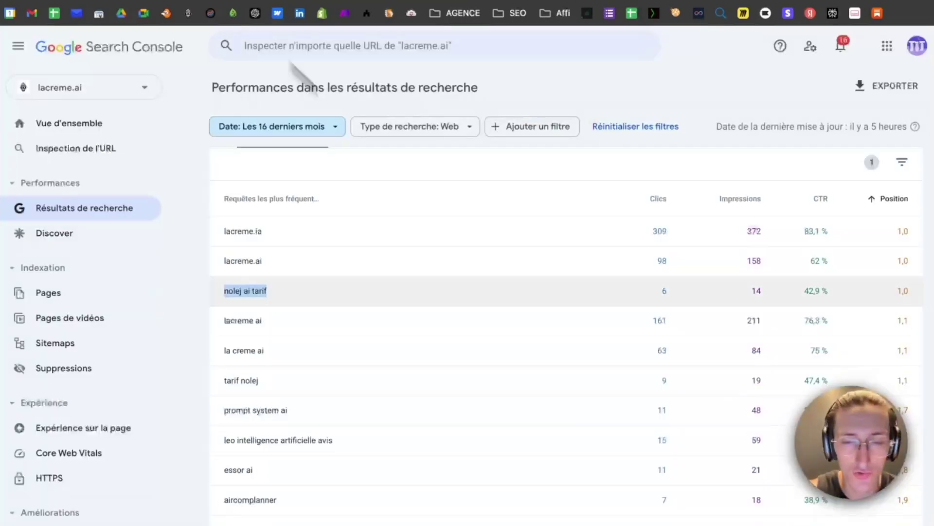
- Sort the queries by impressions in descending order and open the report for the "namelix" query
scroll(506, 314, up, 1)
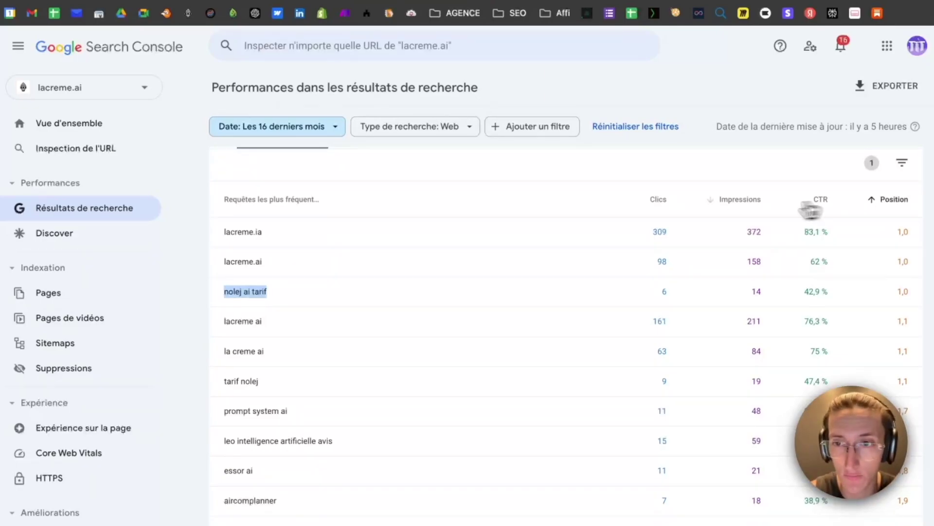
click(741, 204)
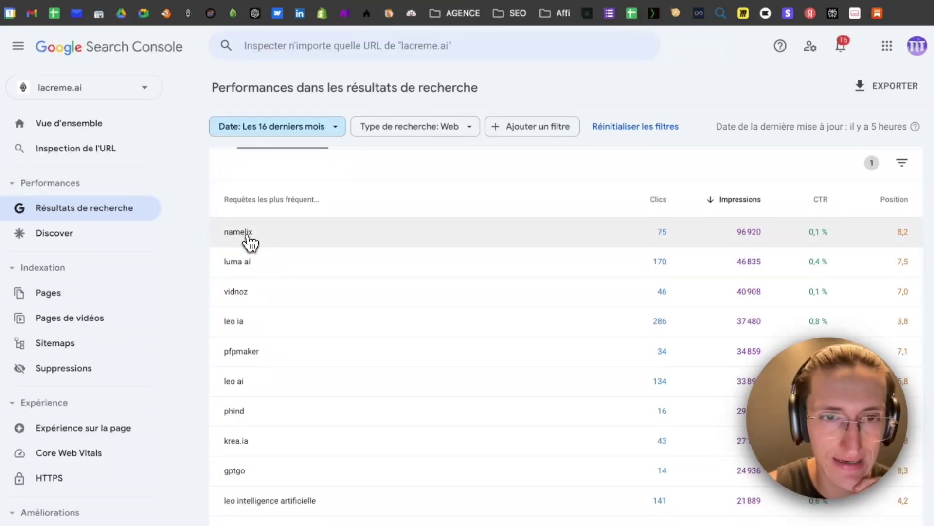
click(248, 240)
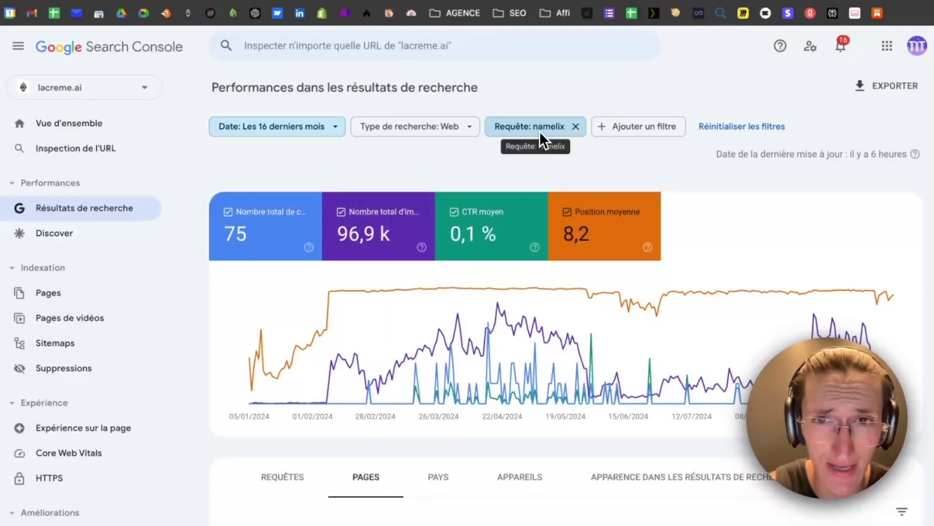
scroll(579, 258, down, 2)
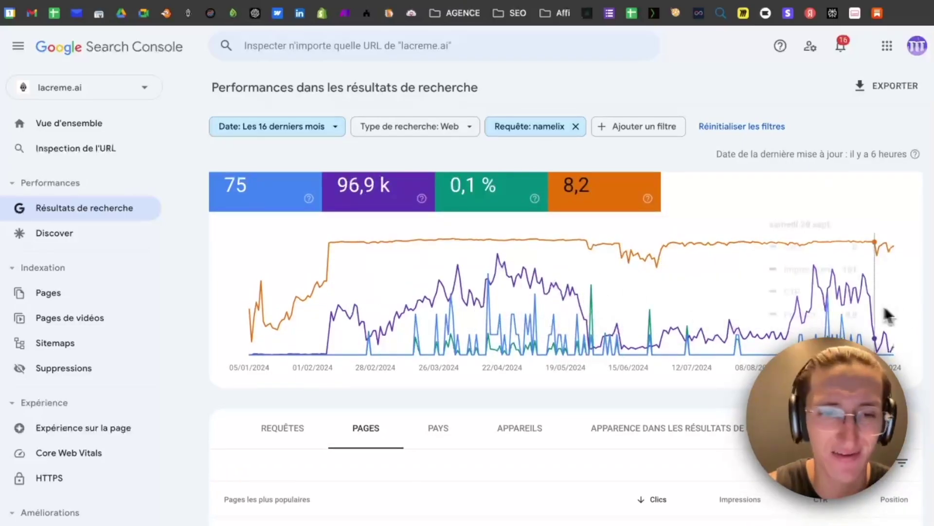
scroll(717, 294, down, 2)
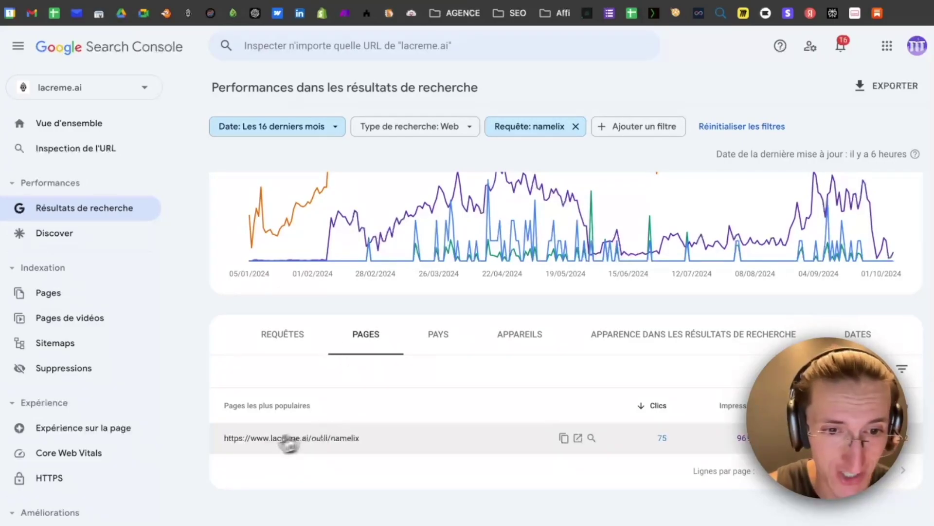
drag(225, 444, 378, 442)
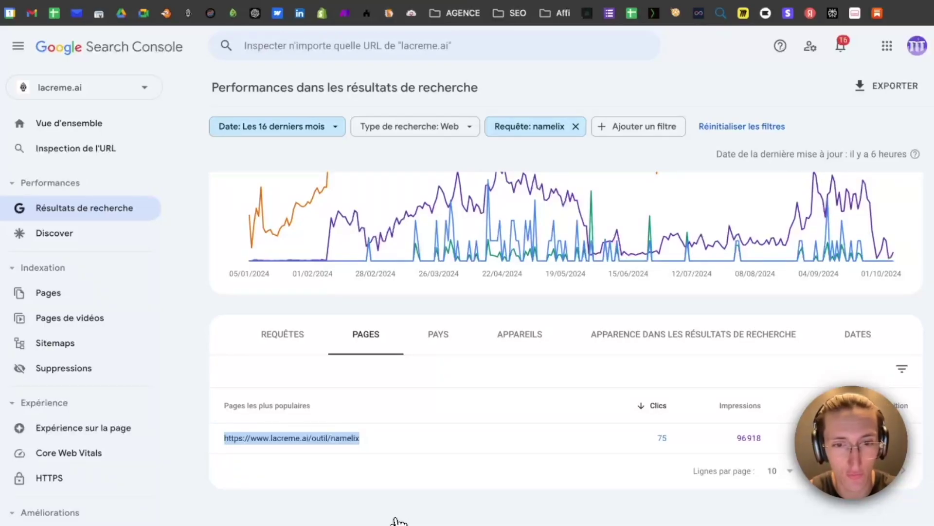
key(super+t)
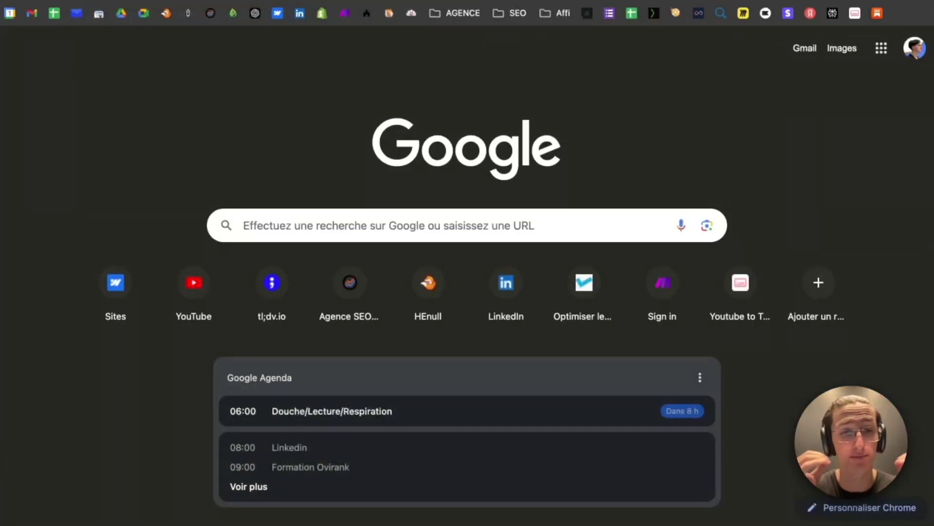
key(Return)
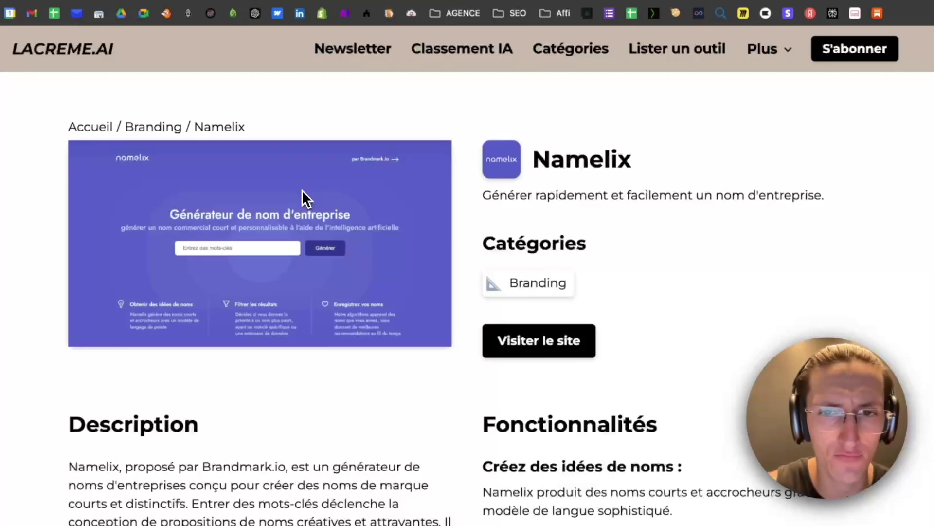
scroll(354, 382, down, 5)
scroll(354, 384, up, 5)
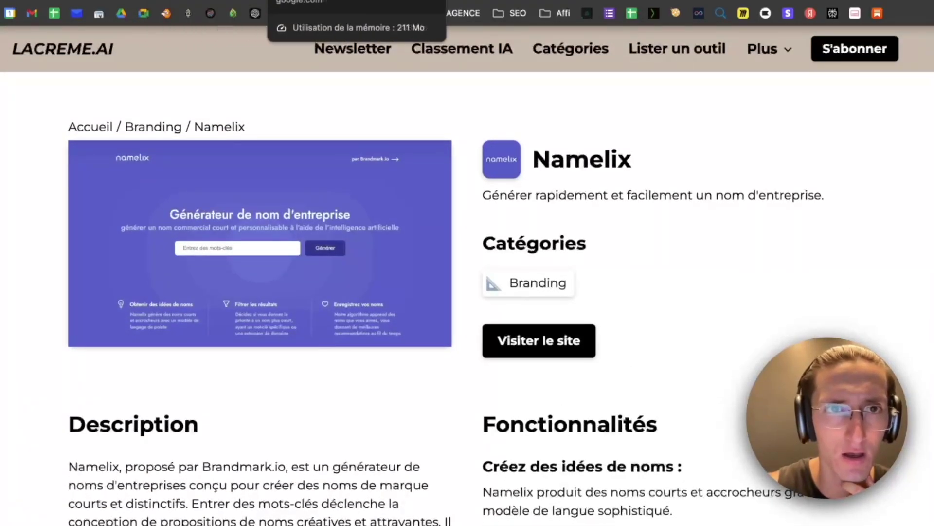
- Return to the Search Console performance report without the "namelix" filter and open the filter options of the "Requêtes" table
click(171, 0)
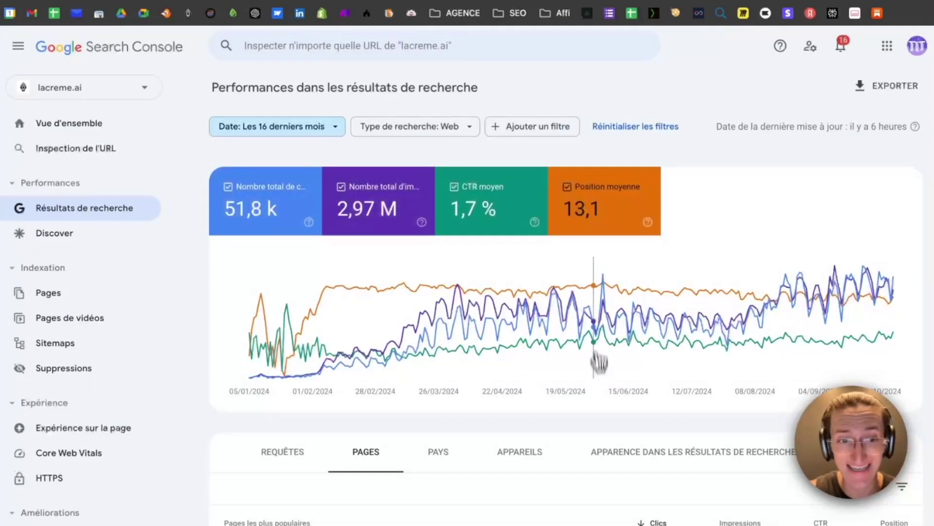
scroll(594, 428, down, 5)
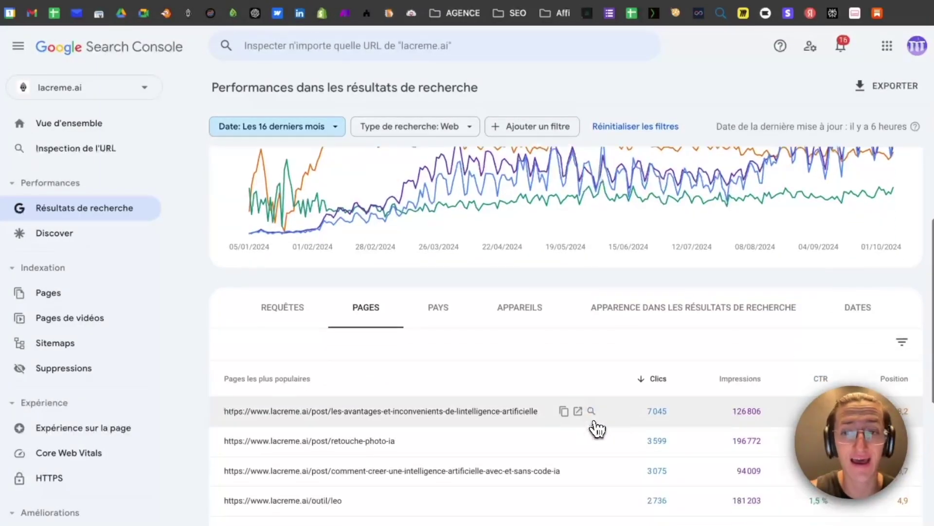
scroll(344, 204, up, 1)
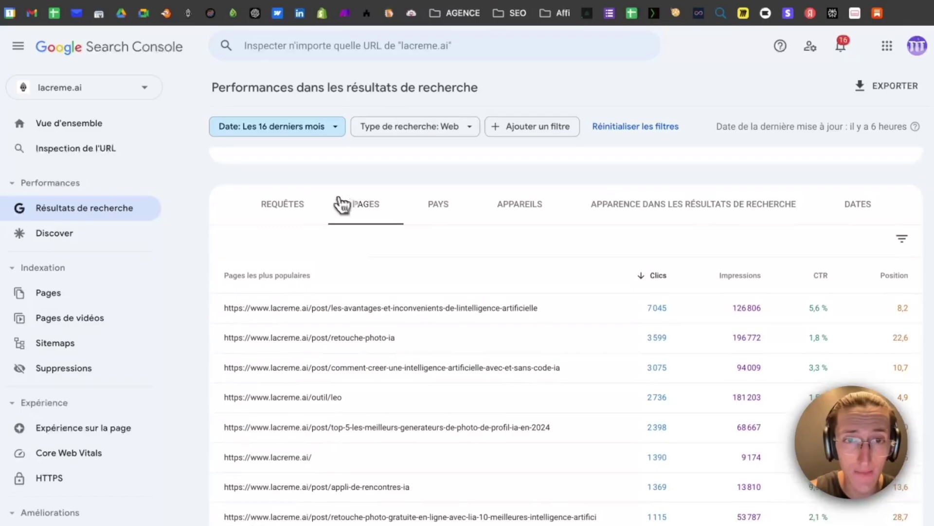
click(299, 213)
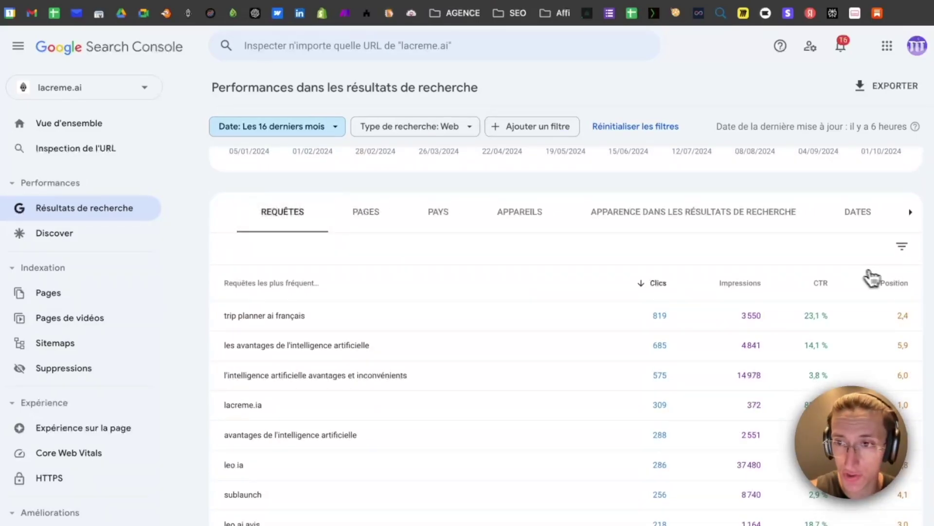
click(902, 251)
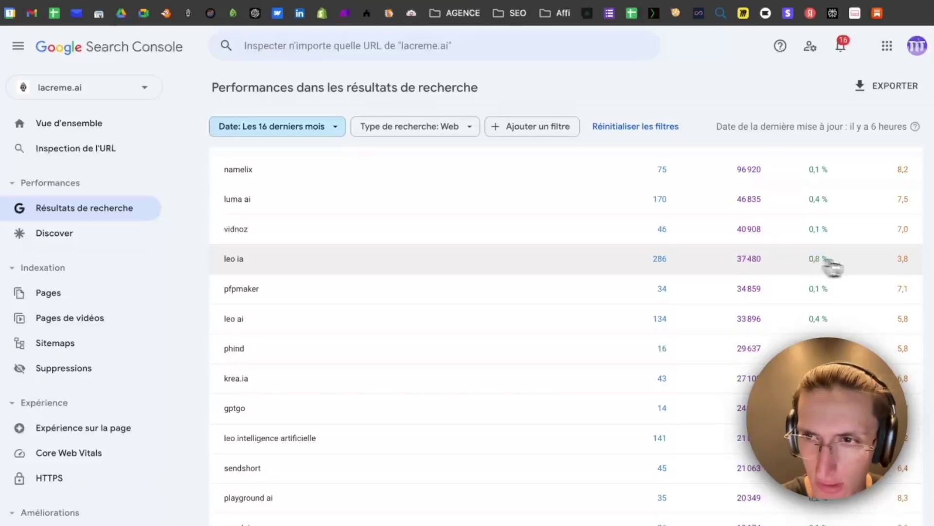
- Examine the impressions, CTR and positions of the queries, including the impressions of "leo ia" and the CTR of "papercup"
drag(764, 267, 739, 267)
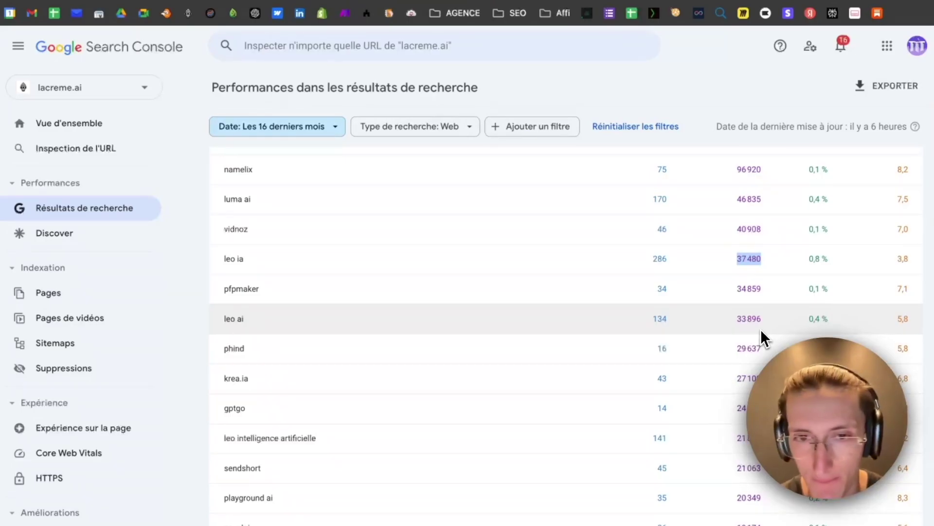
scroll(760, 336, down, 1)
scroll(761, 334, down, 2)
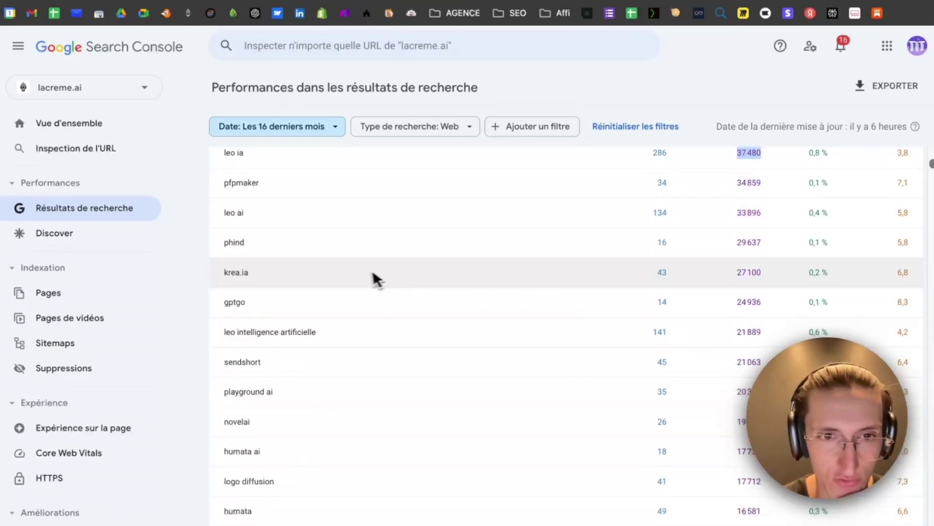
scroll(365, 297, down, 3)
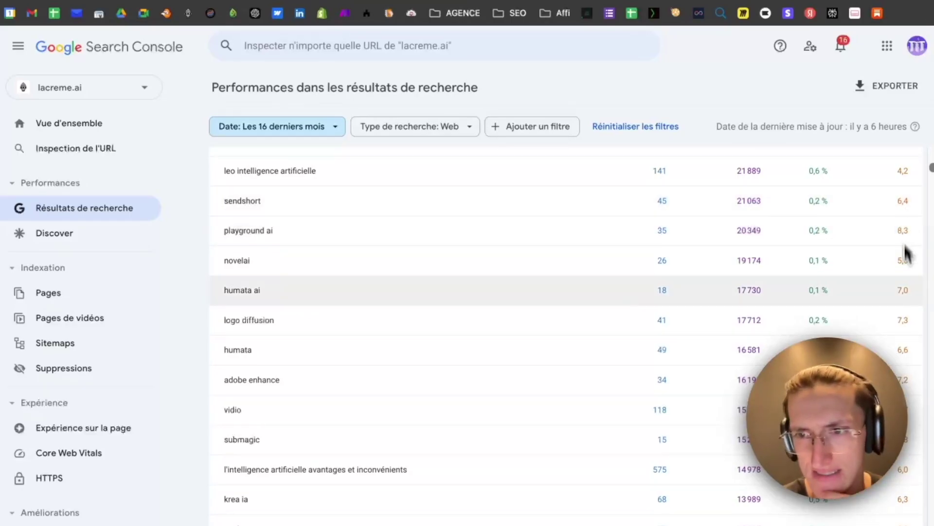
scroll(908, 292, down, 7)
scroll(909, 303, down, 20)
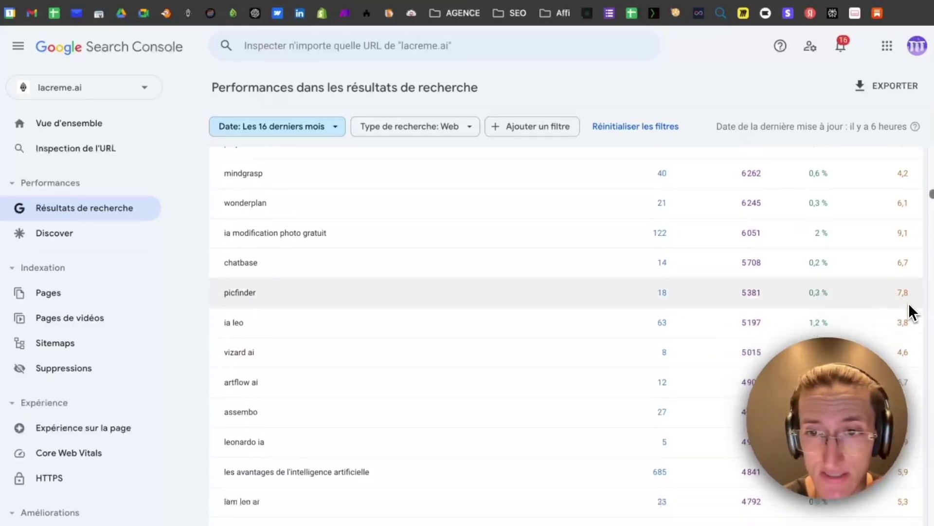
scroll(759, 343, down, 20)
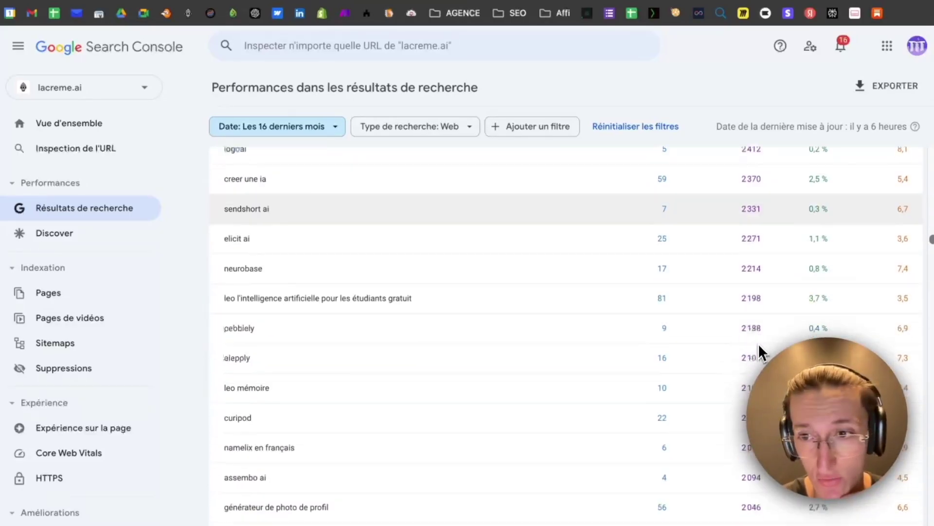
drag(809, 323, 852, 323)
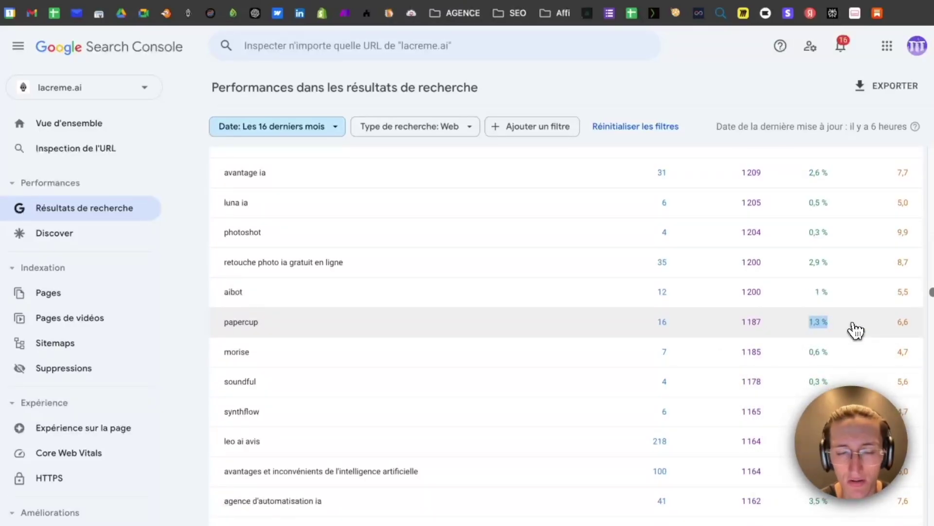
scroll(856, 331, down, 20)
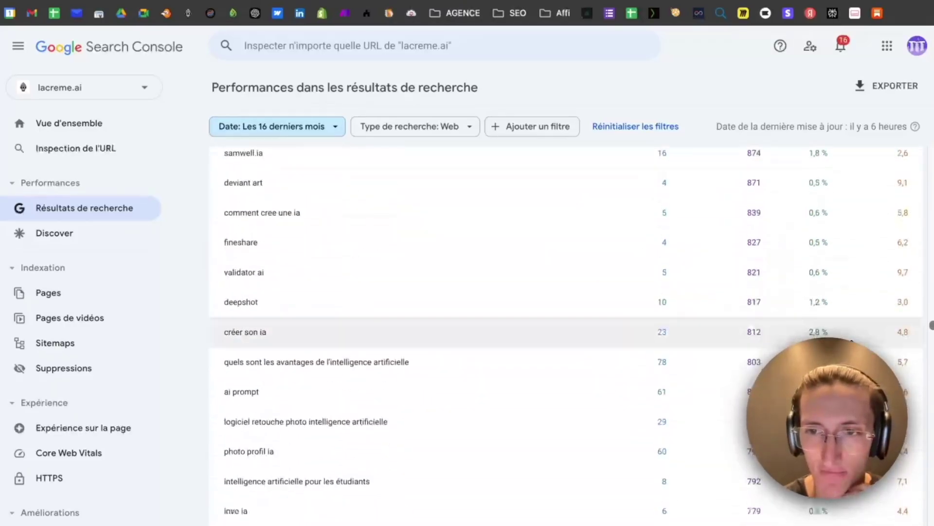
scroll(852, 342, down, 20)
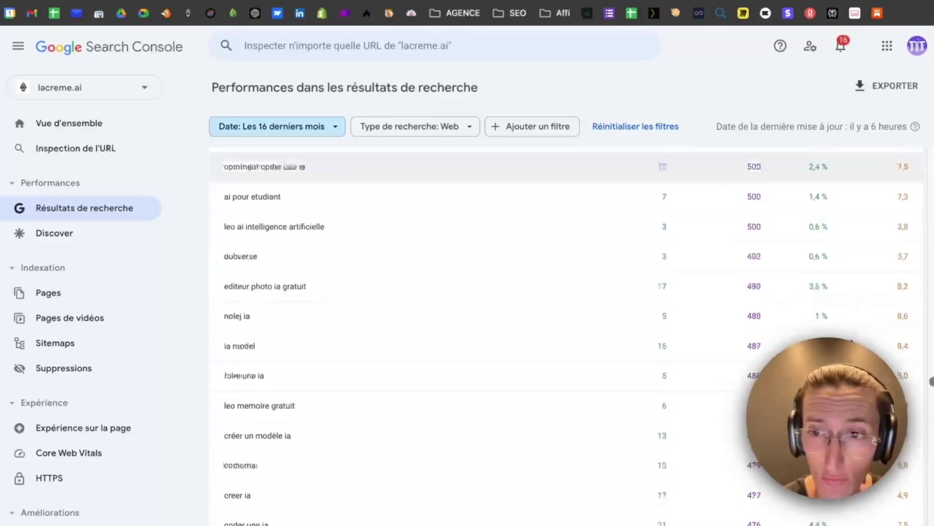
scroll(851, 341, up, 20)
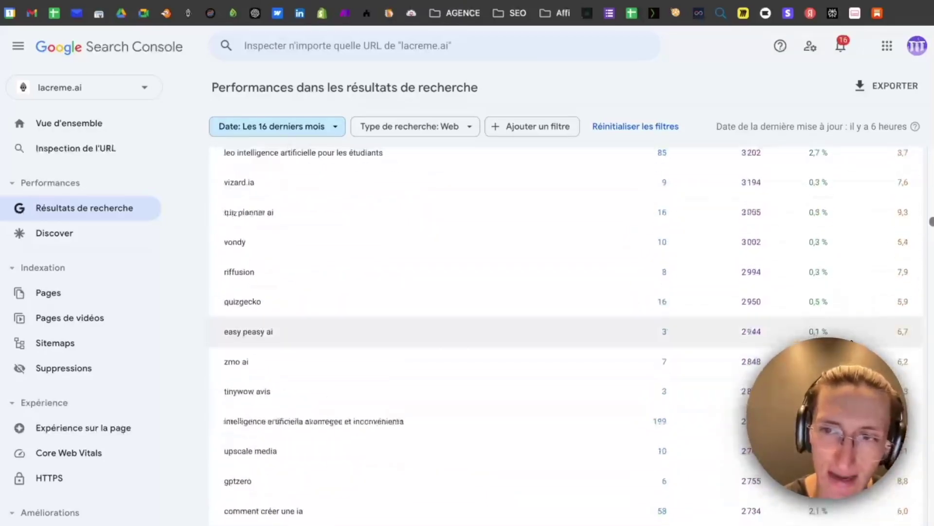
scroll(851, 341, up, 20)
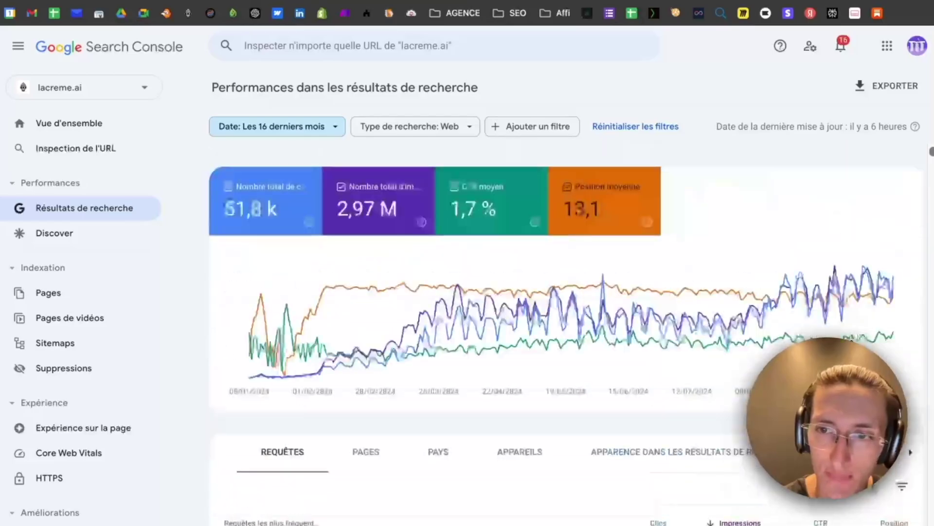
scroll(730, 185, down, 5)
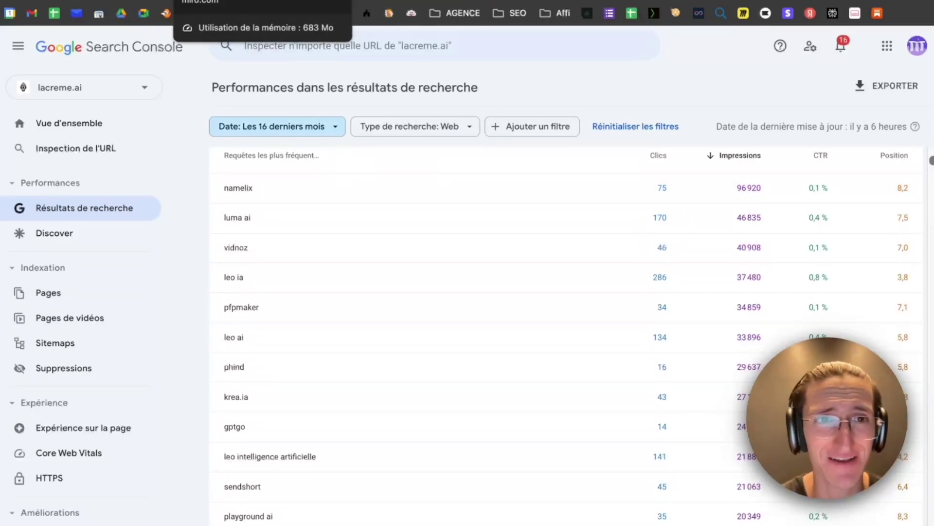
- Switch to the Miro board "OFFRE AGENCE" and review the "ROUTINE OPTIMISATION" checklist below the queries screenshot
click(214, 1)
scroll(503, 360, down, 4)
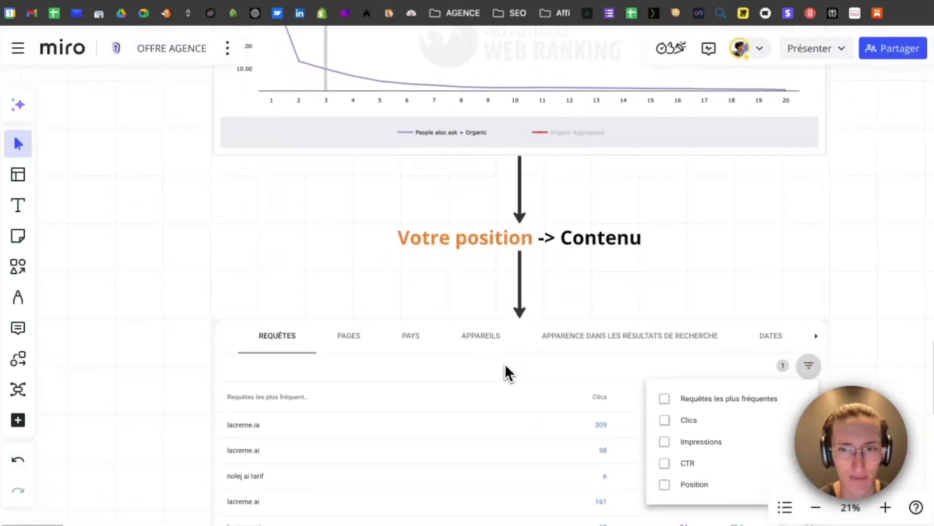
scroll(504, 363, down, 4)
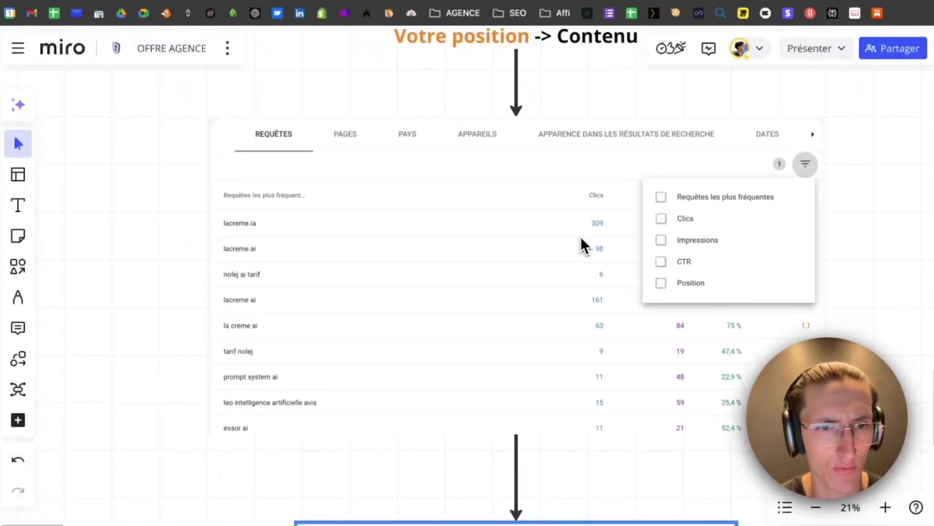
scroll(579, 234, down, 7)
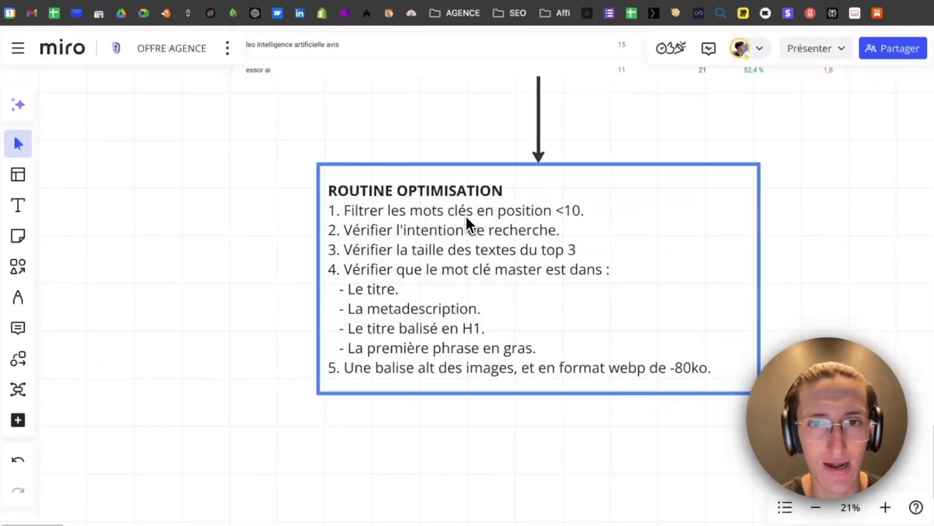
scroll(466, 215, up, 3)
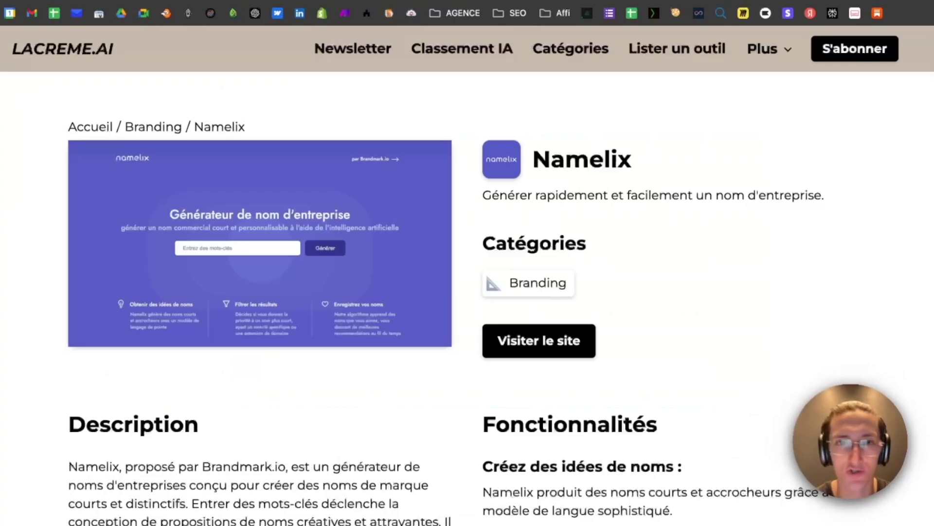
- Copy the "Namelix" title from the lacreme.ai page, search Google for it in a new tab and look through the top results
double_click(566, 160)
key(super+c)
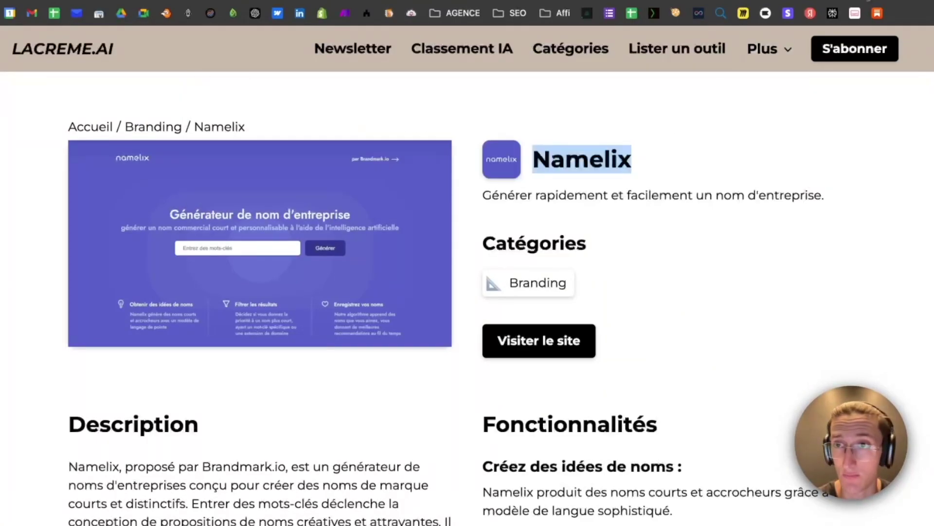
key(super+t)
key(super+v)
key(Return)
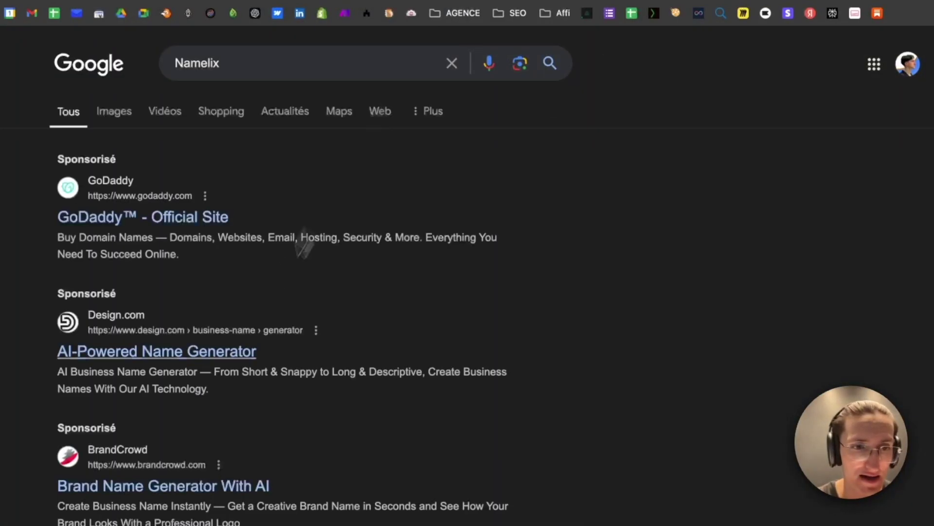
scroll(191, 226, down, 10)
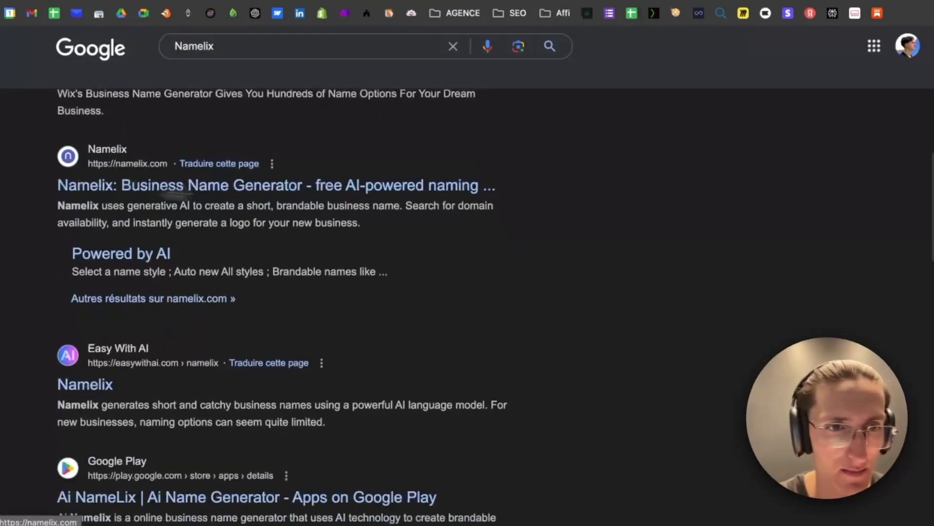
scroll(80, 393, down, 1)
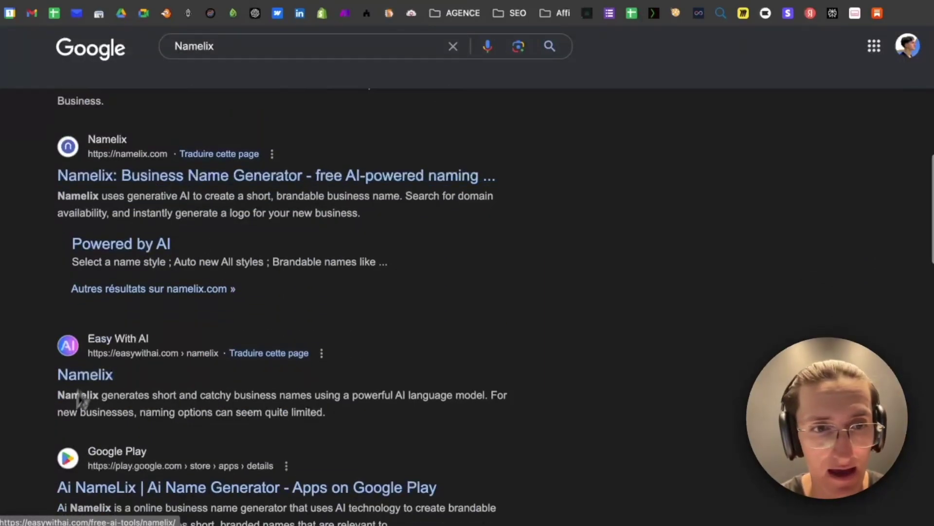
- Open the Easy With AI result for Namelix in a new tab and examine the length of its descriptive text
right_click(97, 346)
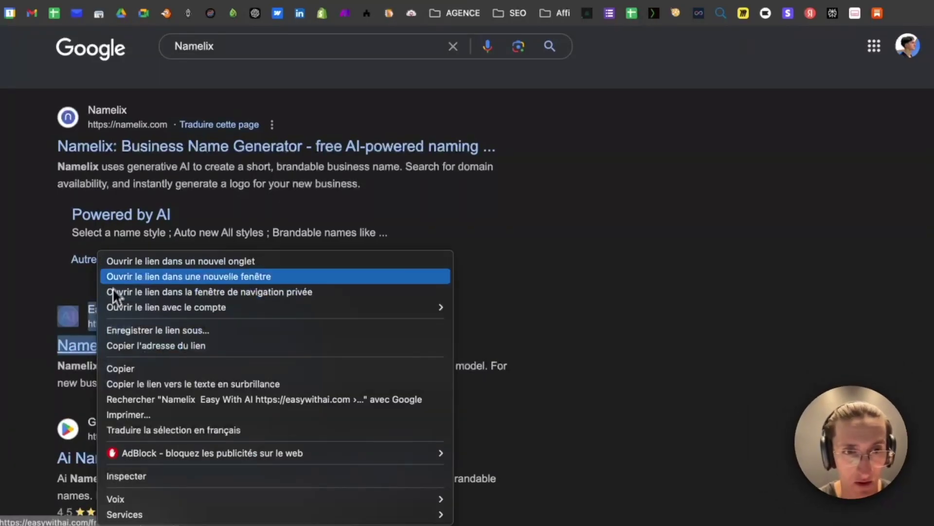
click(127, 264)
key(ctrl+Tab)
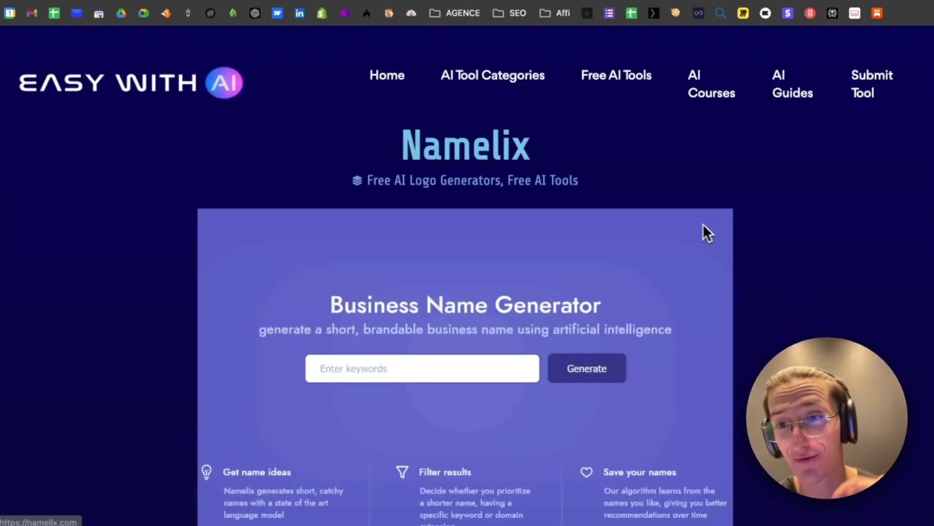
scroll(696, 221, down, 8)
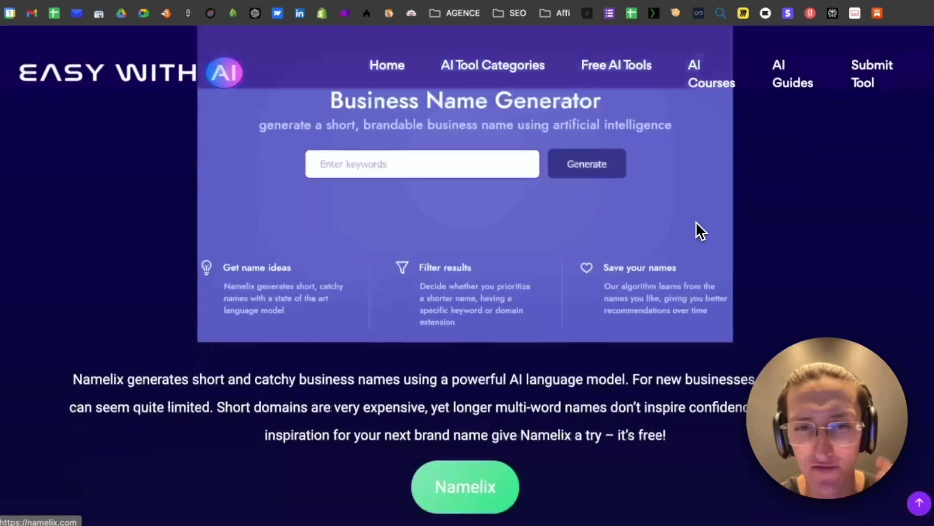
scroll(696, 221, down, 10)
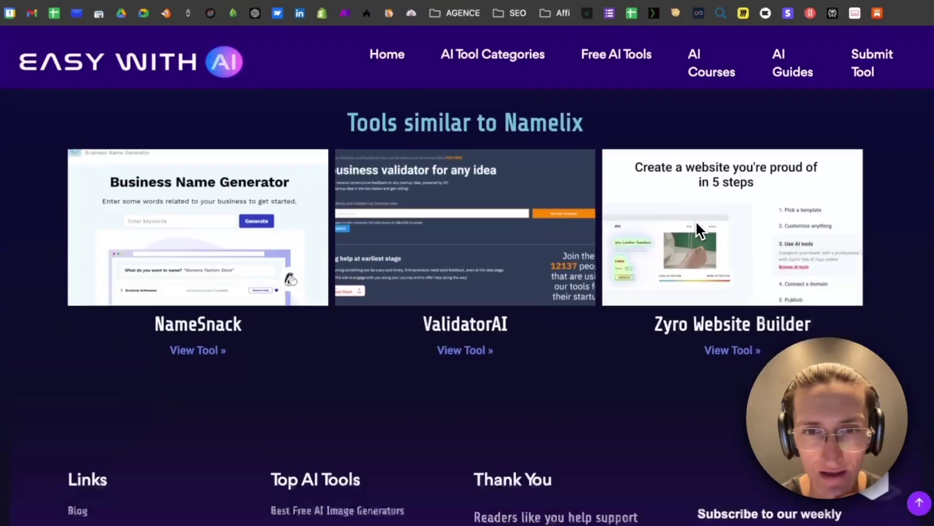
scroll(696, 221, down, 3)
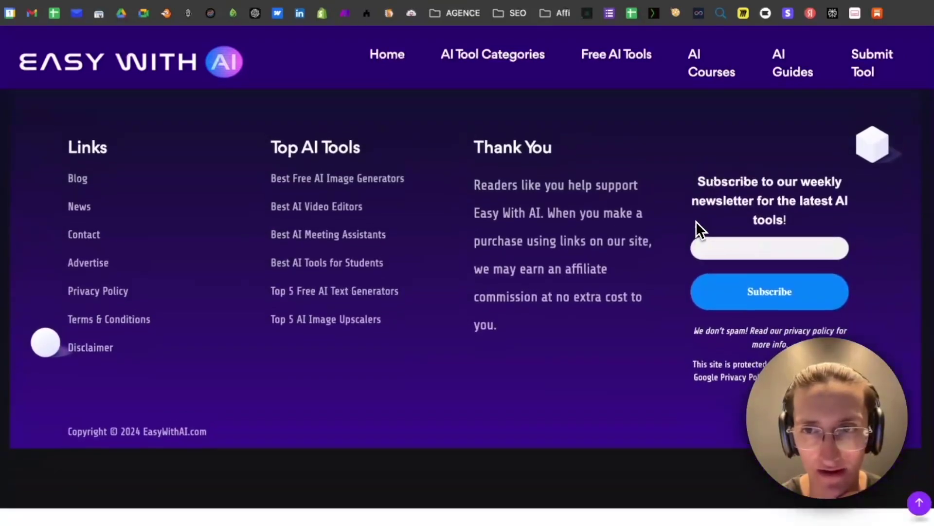
scroll(696, 221, up, 12)
drag(79, 146, 682, 230)
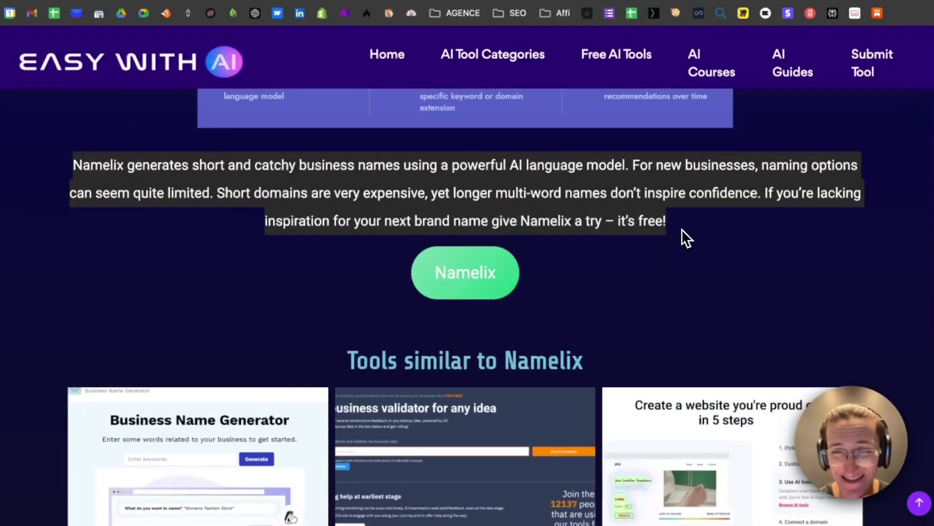
scroll(229, 469, down, 4)
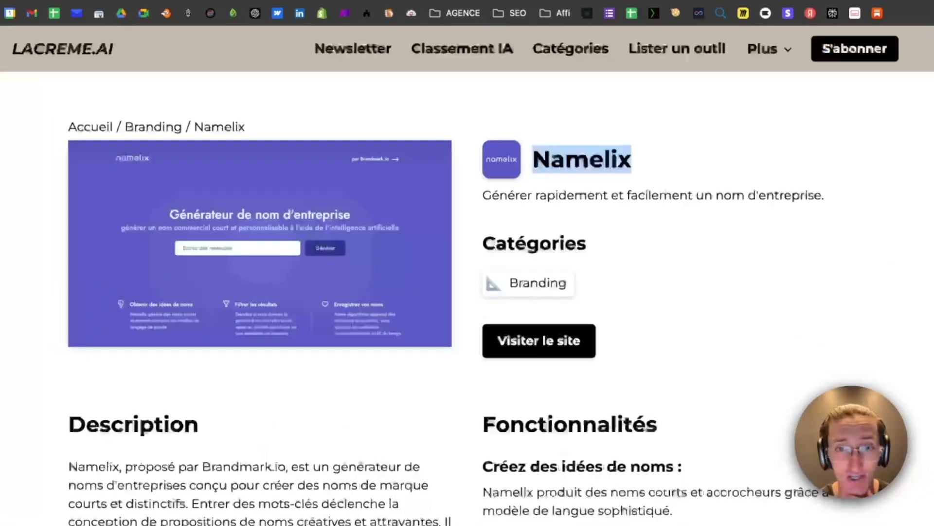
- Examine the "Description" and "Fonctionnalités" texts on the lacreme.ai Namelix page
scroll(605, 303, down, 6)
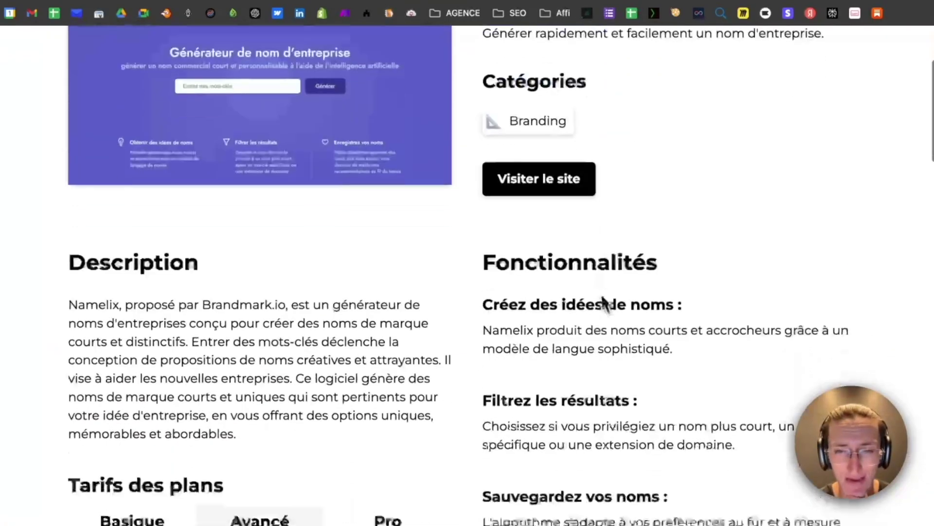
drag(68, 198, 262, 312)
scroll(455, 370, down, 3)
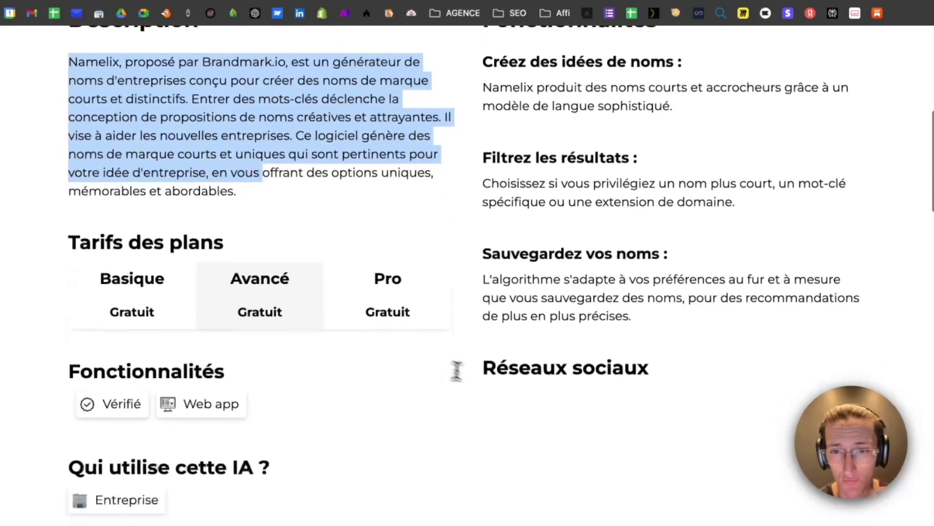
scroll(595, 360, up, 2)
drag(486, 153, 652, 431)
scroll(386, 87, up, 2)
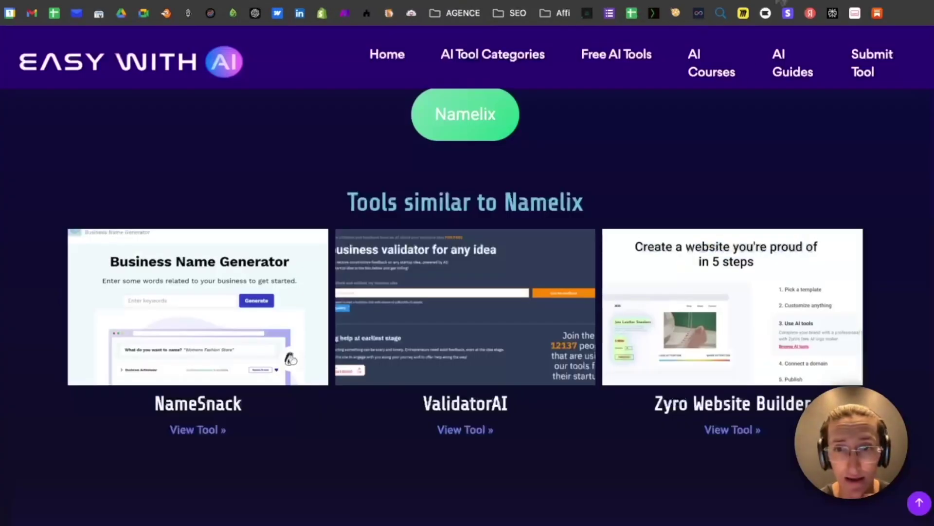
- Compare the Easy With AI description paragraph with the description text on the lacreme.ai Namelix page
scroll(559, 340, up, 5)
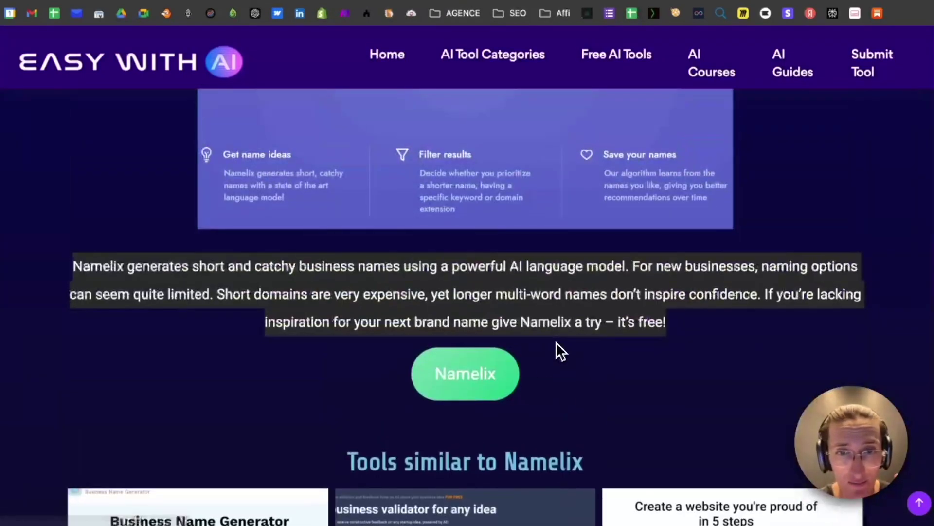
drag(100, 272, 680, 338)
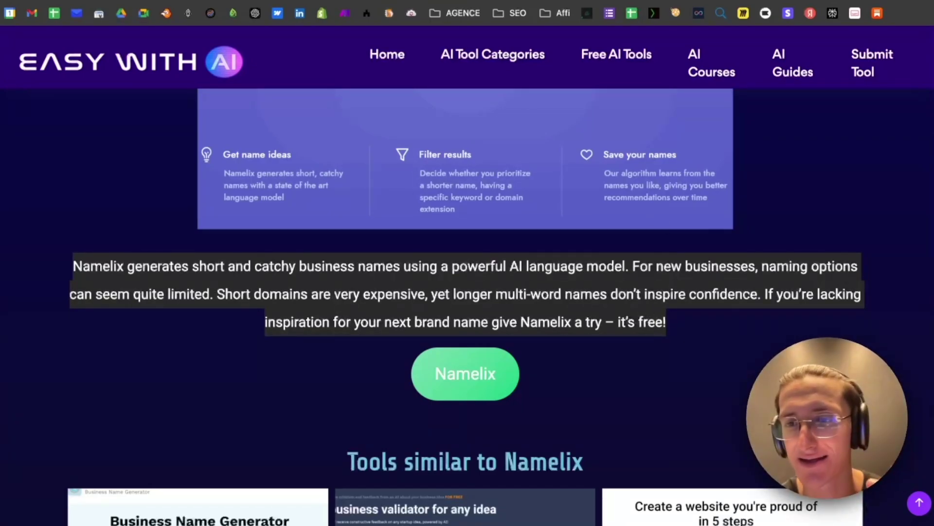
click(606, 1)
click(587, 205)
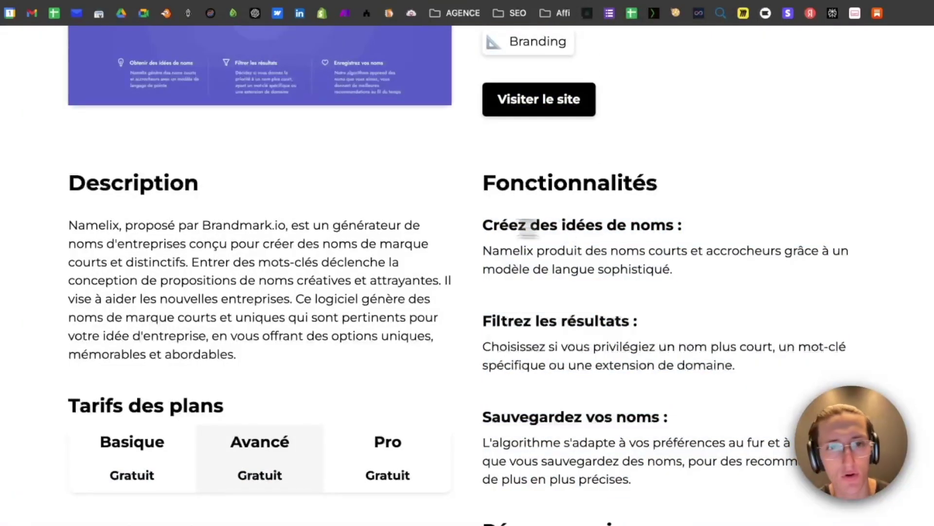
drag(87, 236, 340, 423)
click(488, 309)
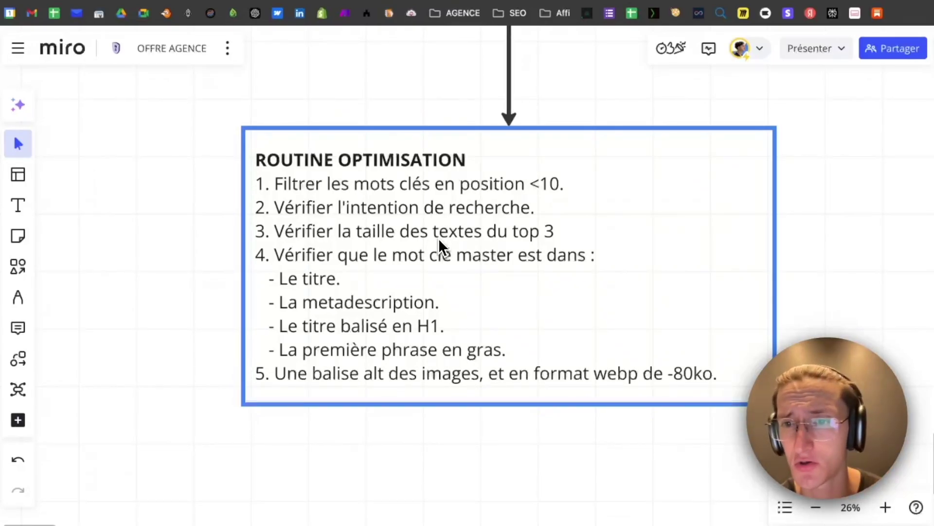
- Highlight routine item 3, "Vérifier la taille des textes du top 3", and check the Easy With AI page's word count with the Ahrefs extension
triple_click(305, 230)
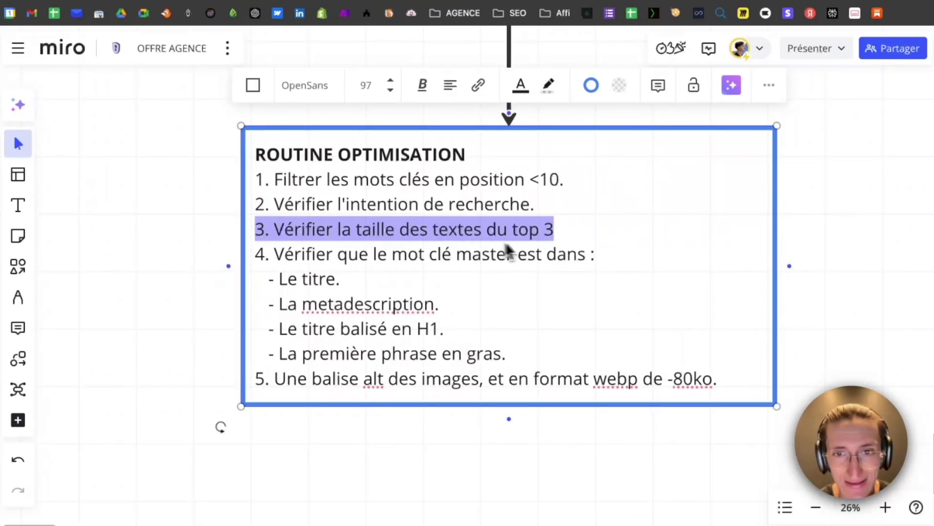
click(236, 261)
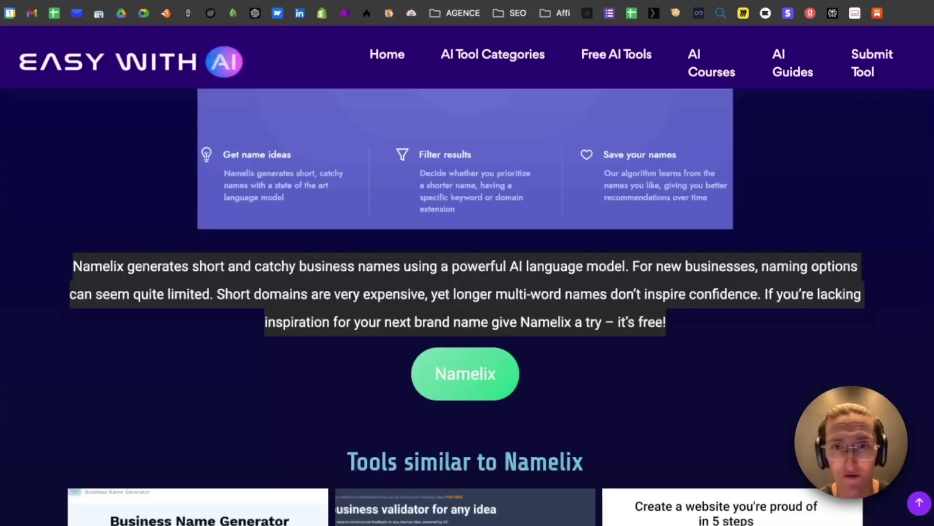
click(520, 6)
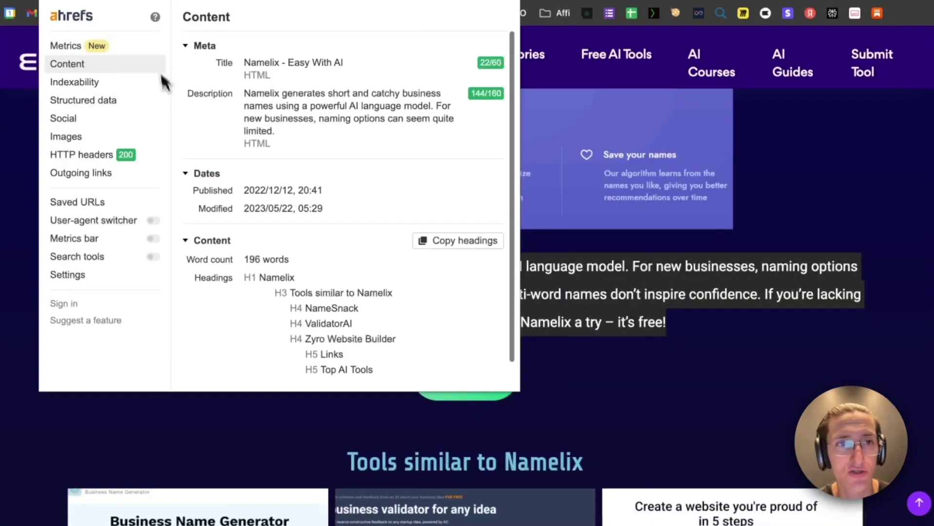
scroll(305, 221, down, 1)
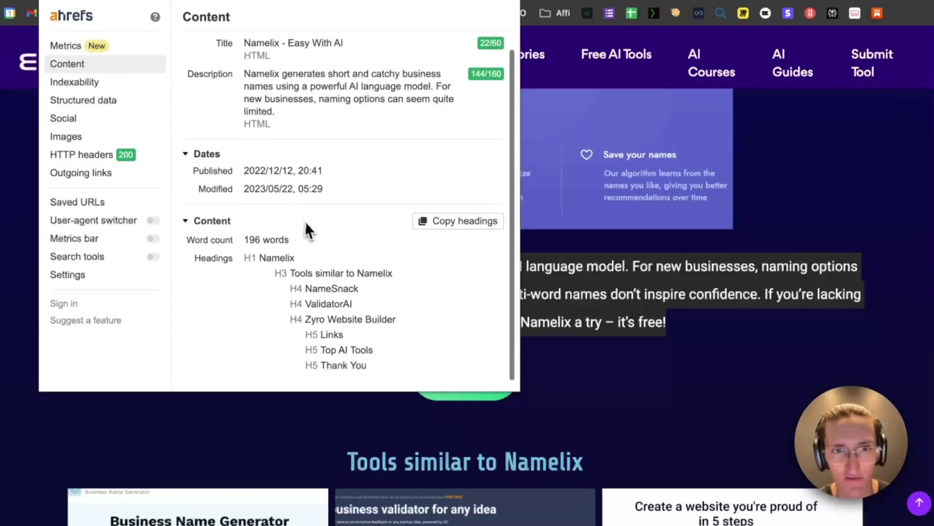
triple_click(270, 237)
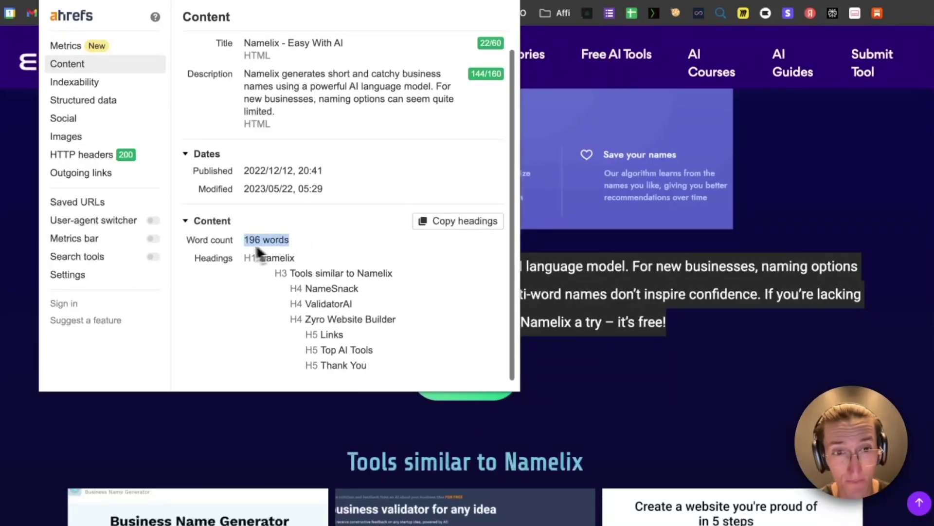
click(603, 324)
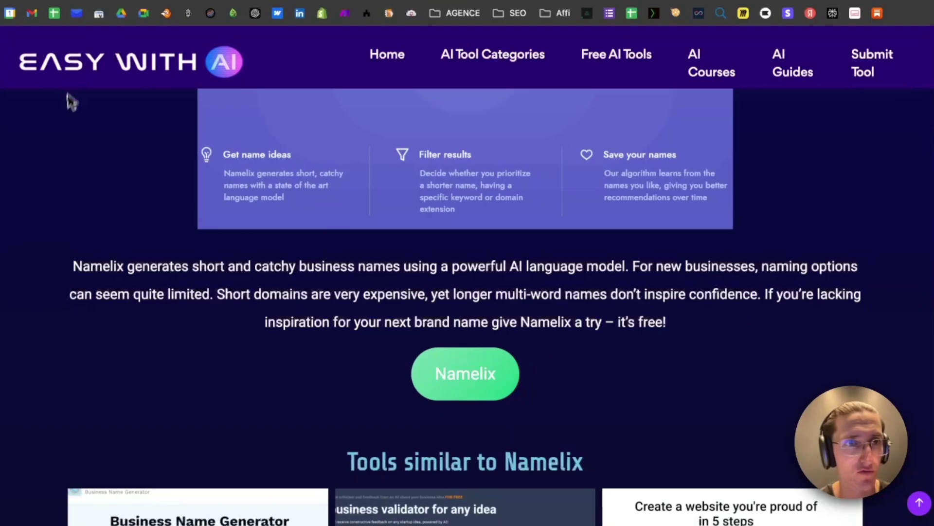
- Open the Deepgram result from the Namelix search and check the page's word count with the Ahrefs extension
key(super+Left)
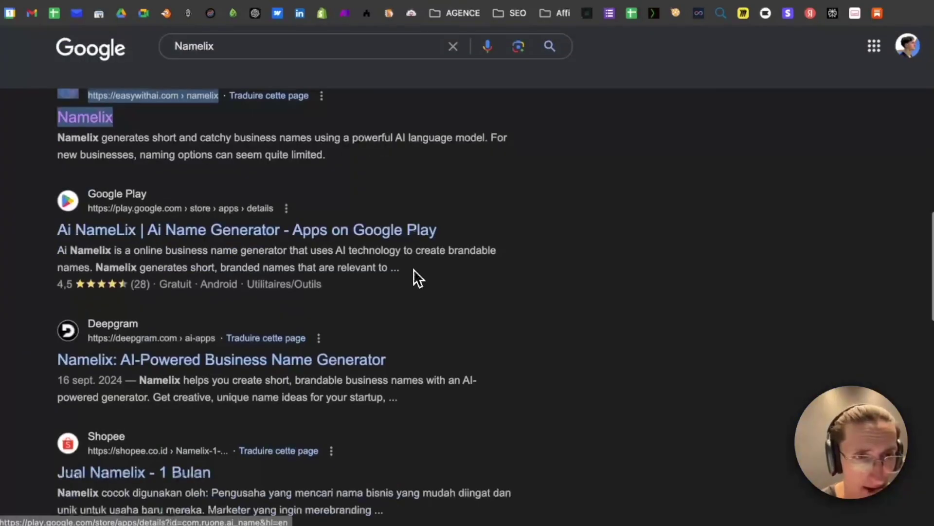
scroll(179, 224, down, 2)
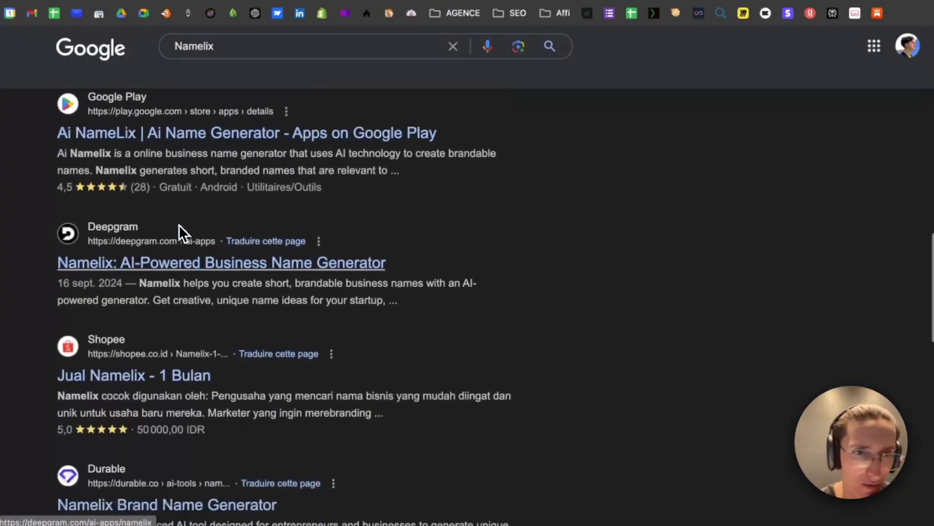
click(207, 269)
scroll(434, 286, down, 8)
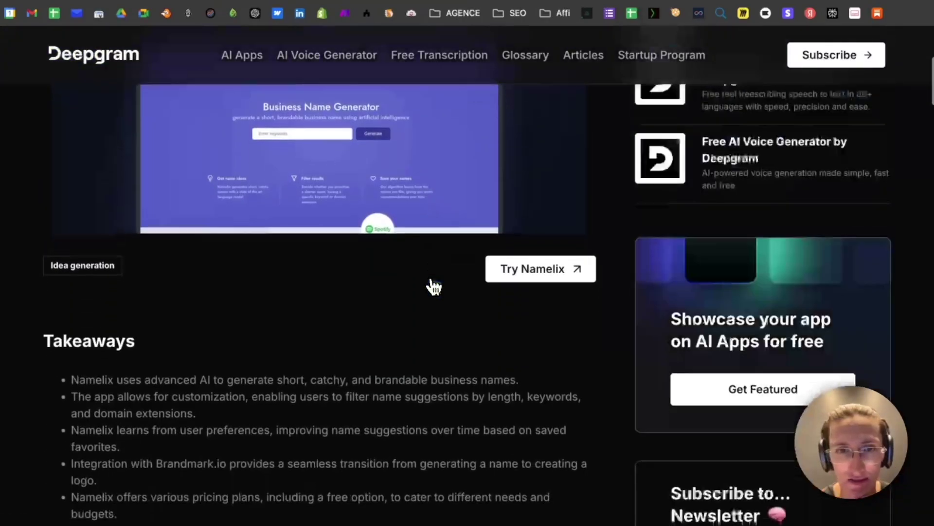
click(494, 2)
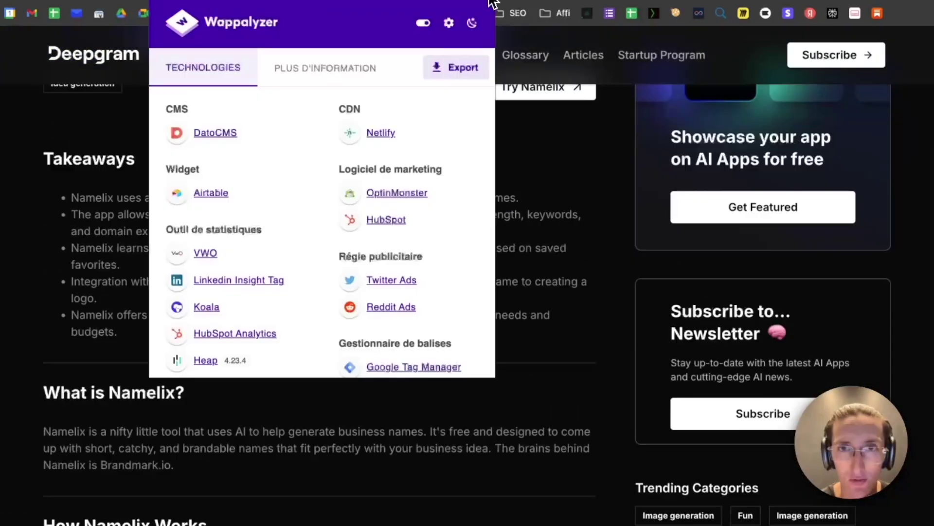
click(496, 2)
click(500, 2)
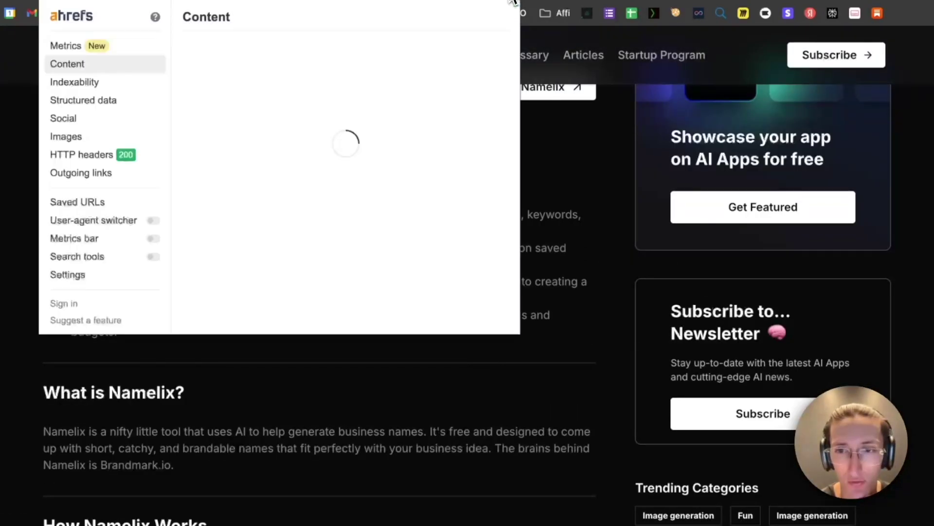
triple_click(253, 272)
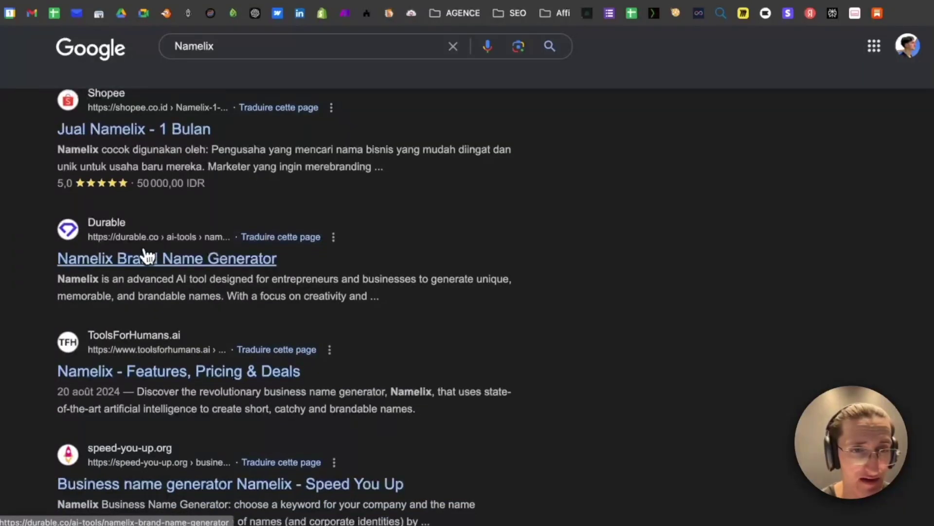
- Open the Durable "Namelix Brand Name Generator" result and check the page's word count and headings with the Ahrefs extension
click(162, 268)
scroll(188, 275, down, 6)
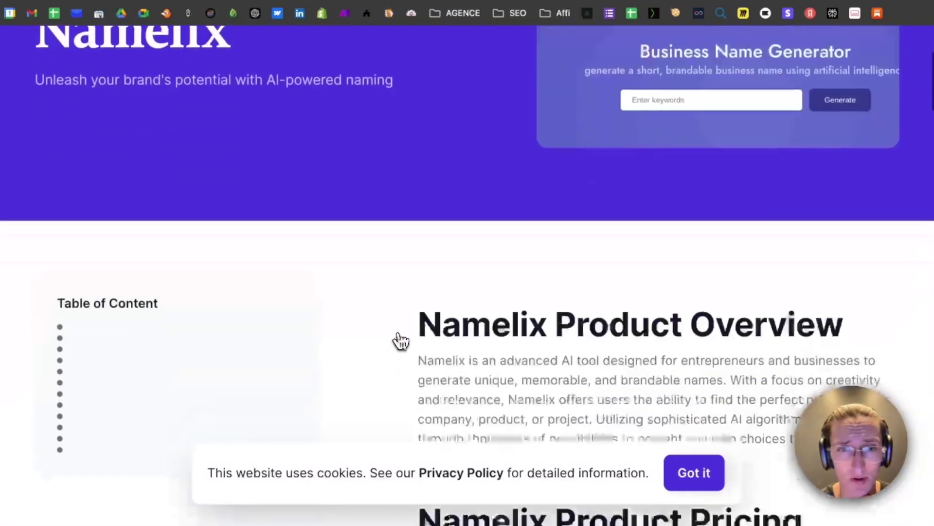
click(499, 2)
scroll(370, 236, down, 1)
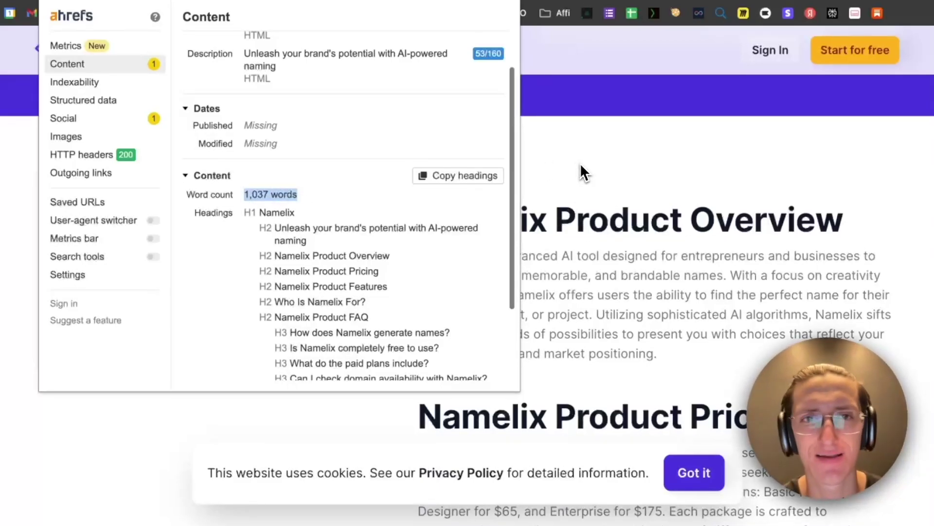
scroll(331, 199, up, 1)
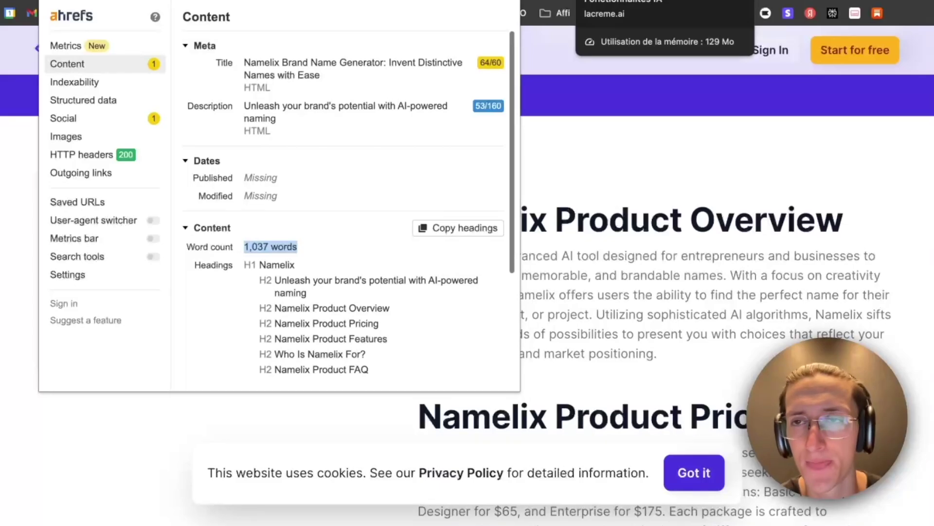
- Return to the lacreme.ai Namelix page and check its word count with the Ahrefs extension
click(611, 0)
scroll(612, 104, up, 3)
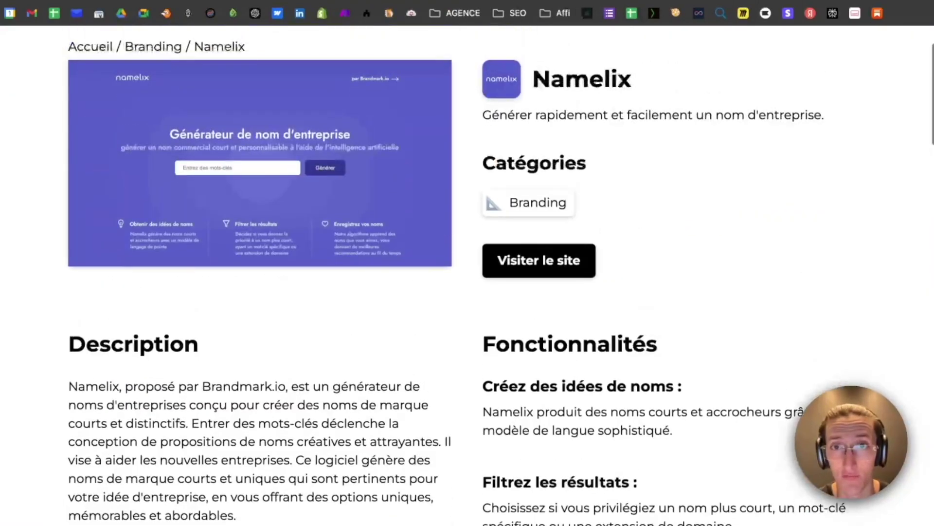
click(510, 0)
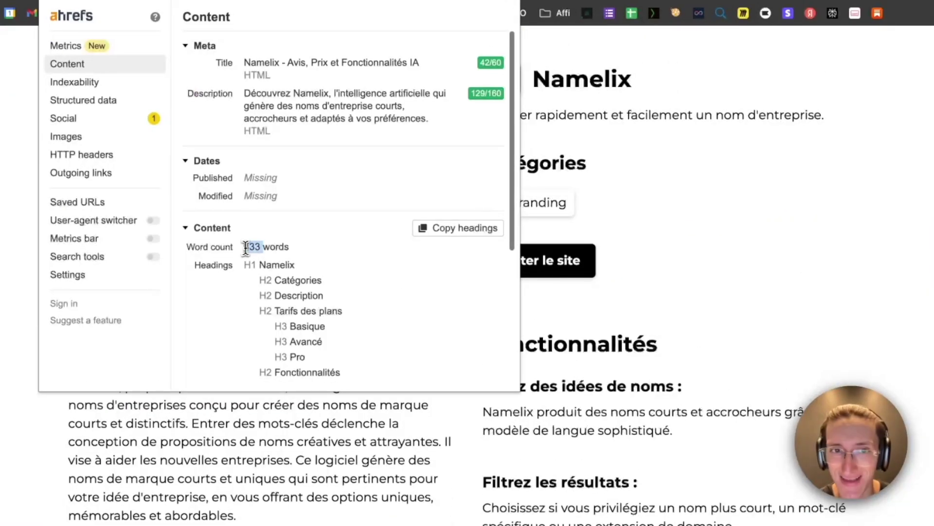
drag(246, 246, 327, 248)
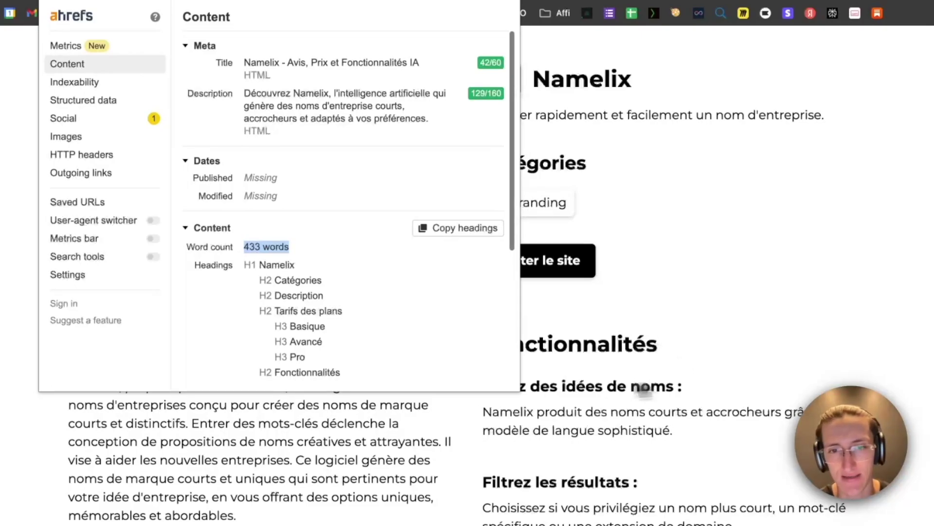
- Highlight the "Fonctionnalités" texts and the "Description" paragraph on the lacreme.ai Namelix page to review the content to expand
scroll(644, 389, down, 5)
scroll(579, 337, up, 1)
click(552, 170)
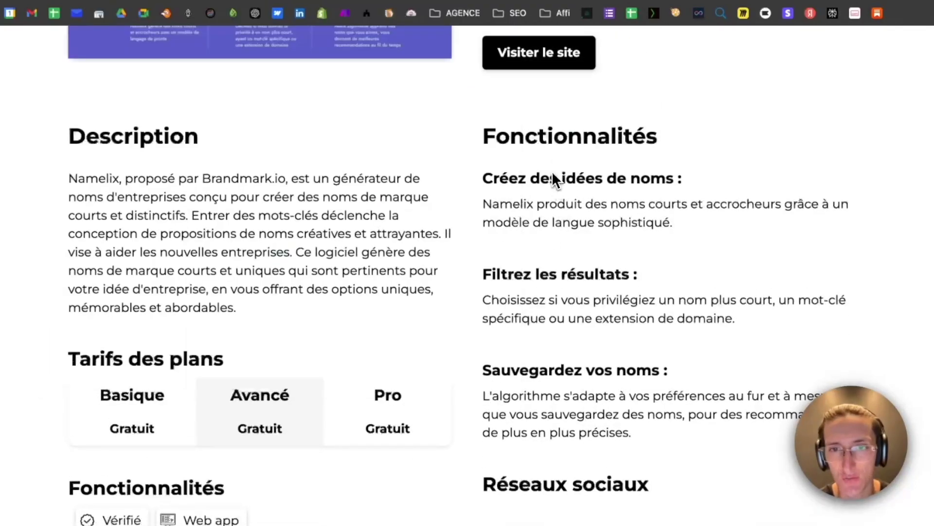
drag(482, 178, 632, 433)
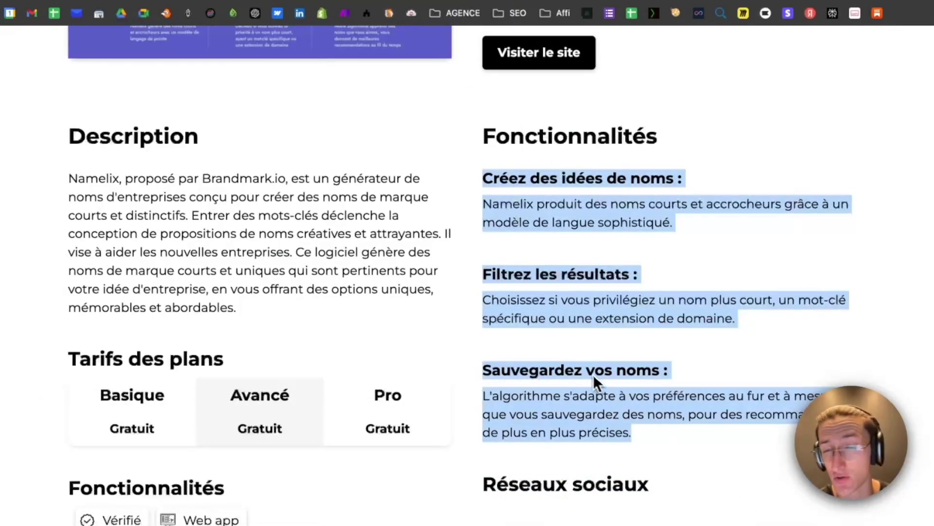
drag(69, 179, 274, 313)
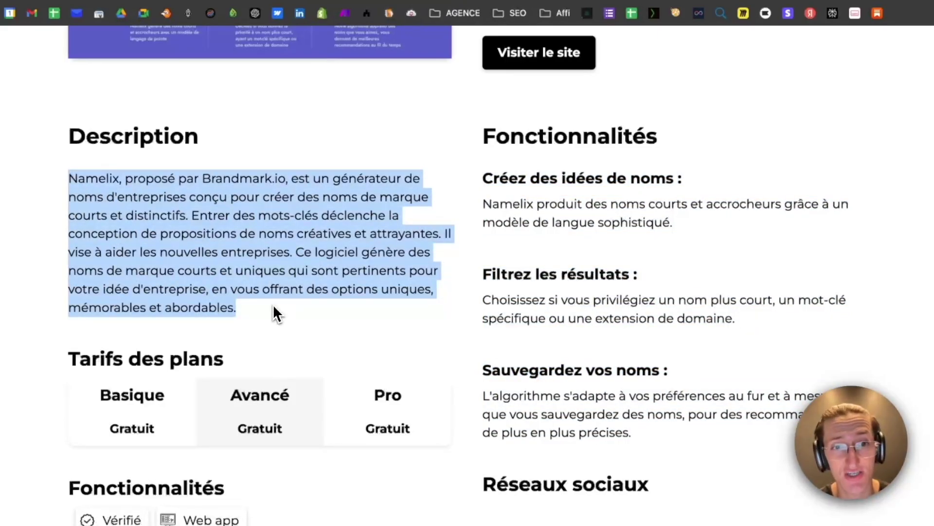
click(273, 308)
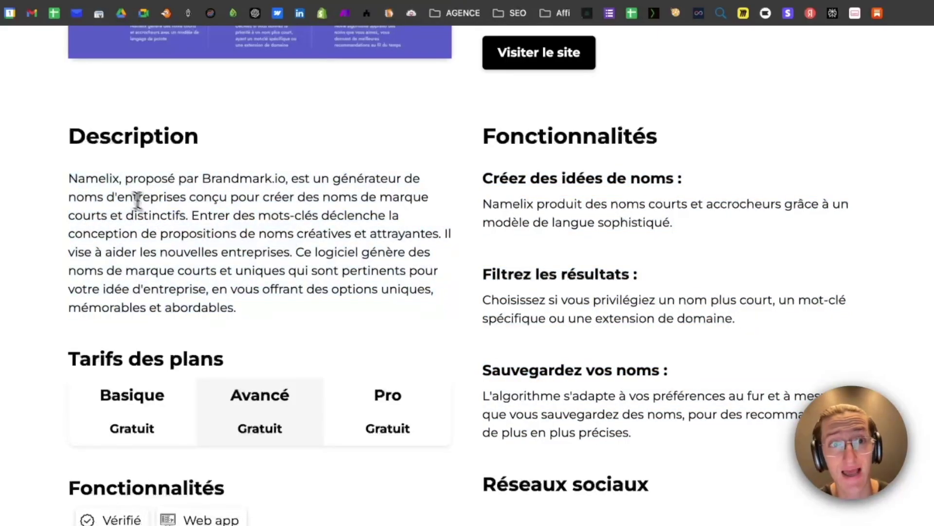
drag(69, 179, 287, 317)
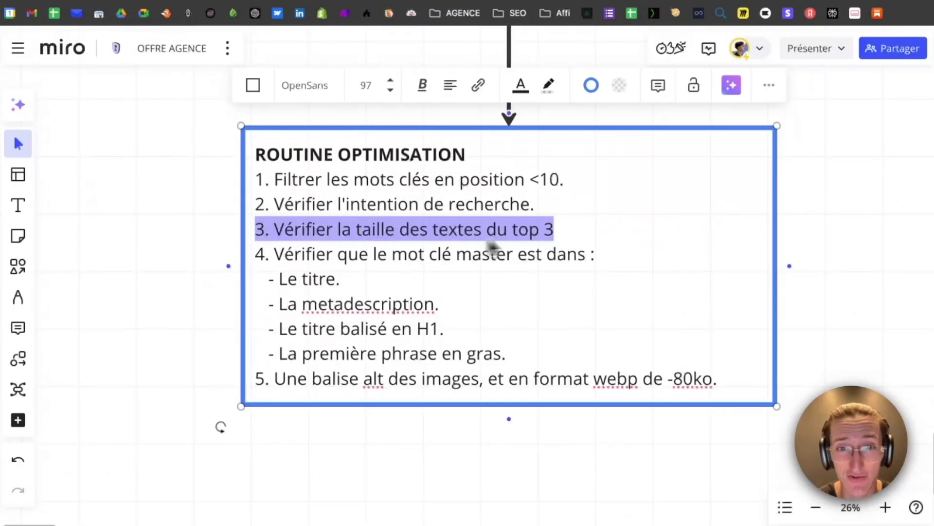
- On the Miro board, add "- L'url de la page" under item 4 of "ROUTINE OPTIMISATION" and enlarge the box to fit the list
click(197, 282)
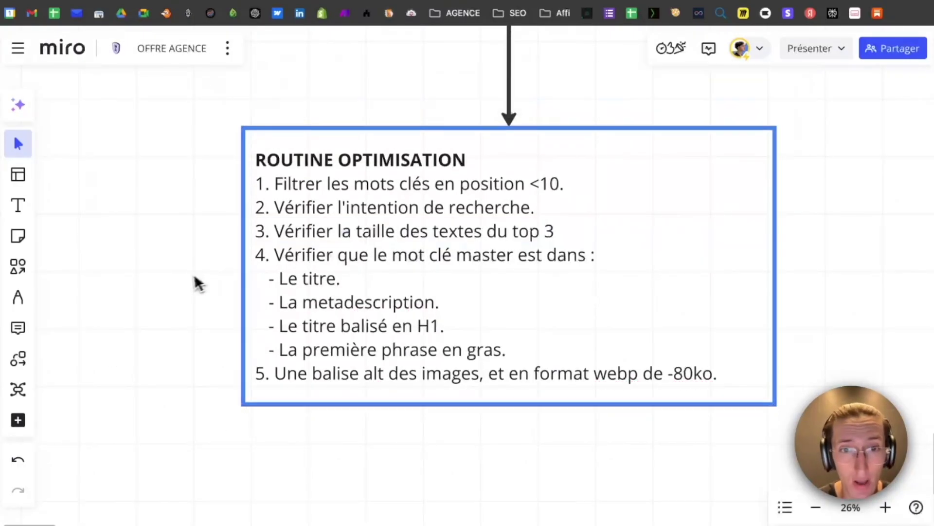
double_click(299, 269)
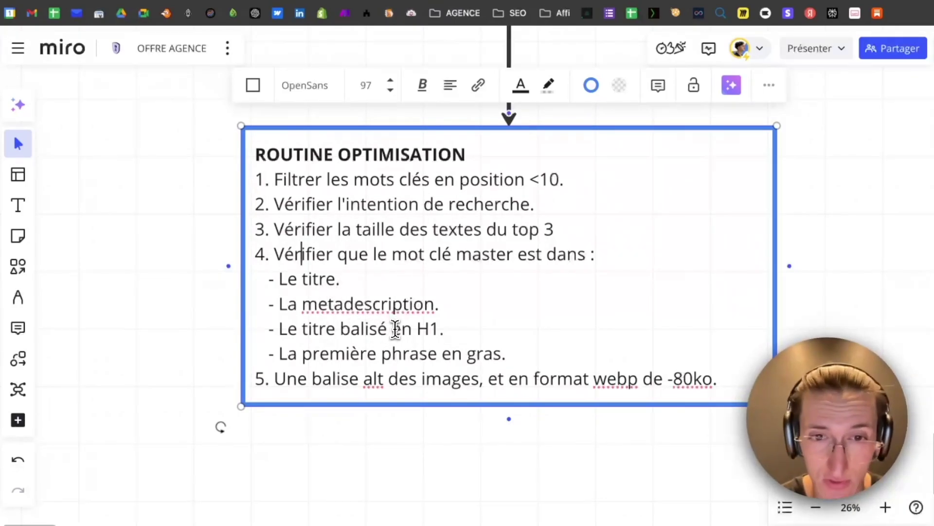
scroll(437, 332, down, 2)
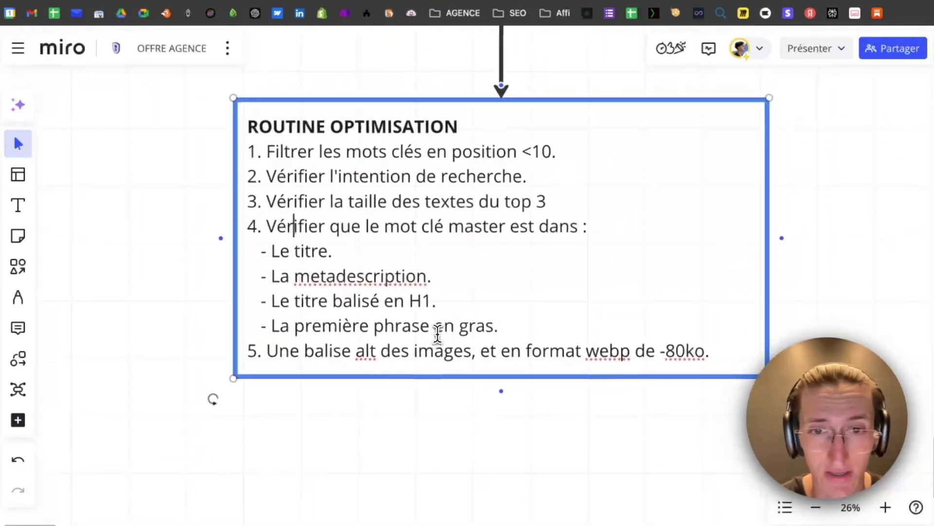
click(499, 326)
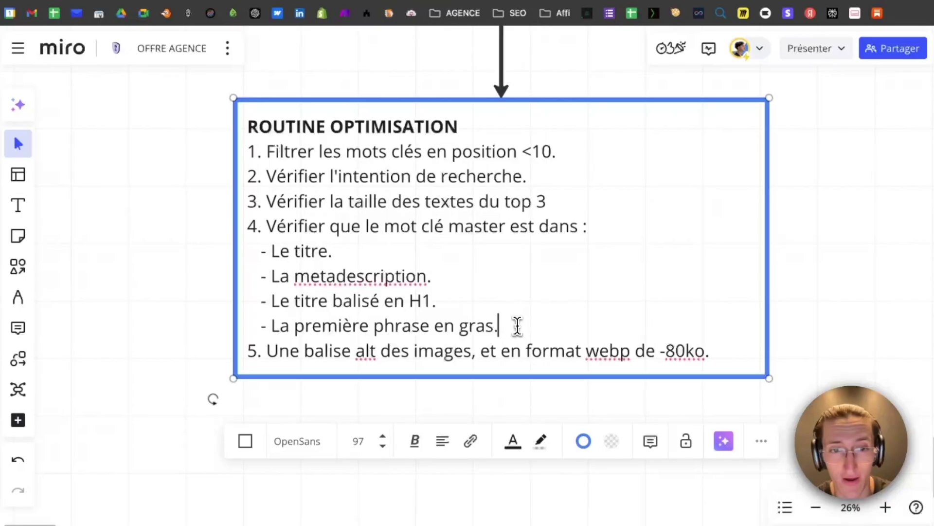
key(Return)
text(-)
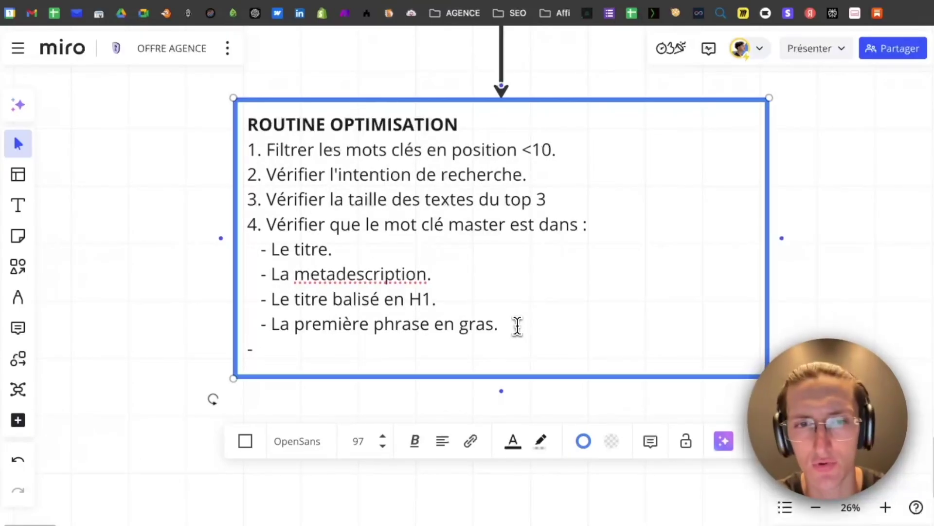
key(BackSpace)
text(- L'url de la page)
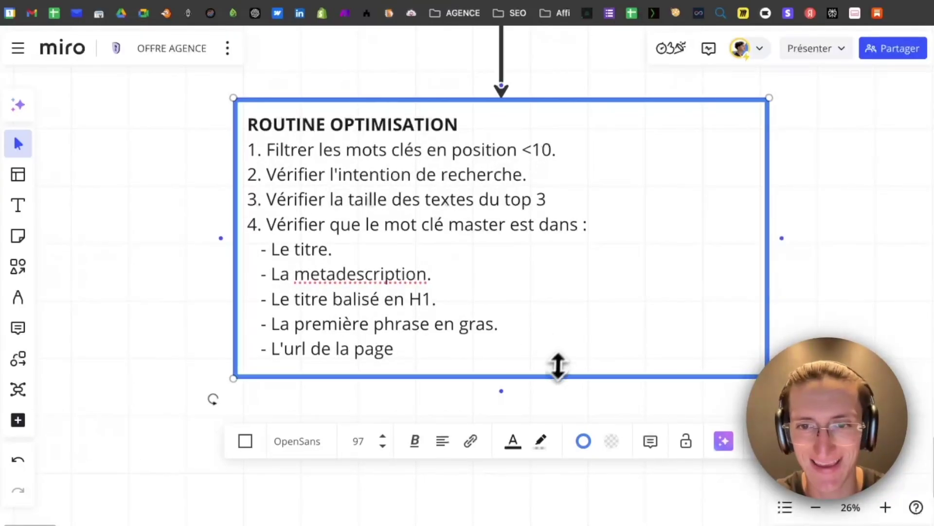
drag(559, 372, 544, 443)
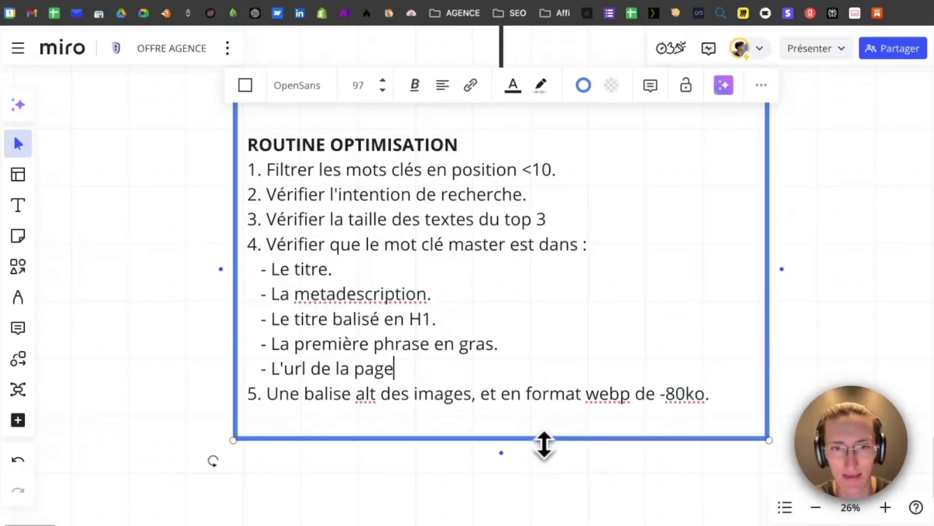
click(204, 334)
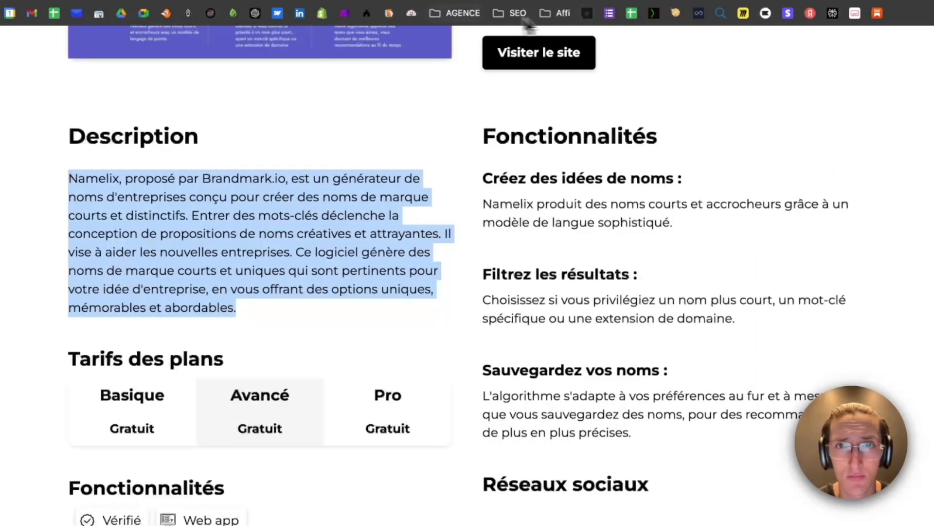
- Check the lacreme.ai page's title, meta description and H1 for the keyword "Namelix" with the Ahrefs extension
click(515, 1)
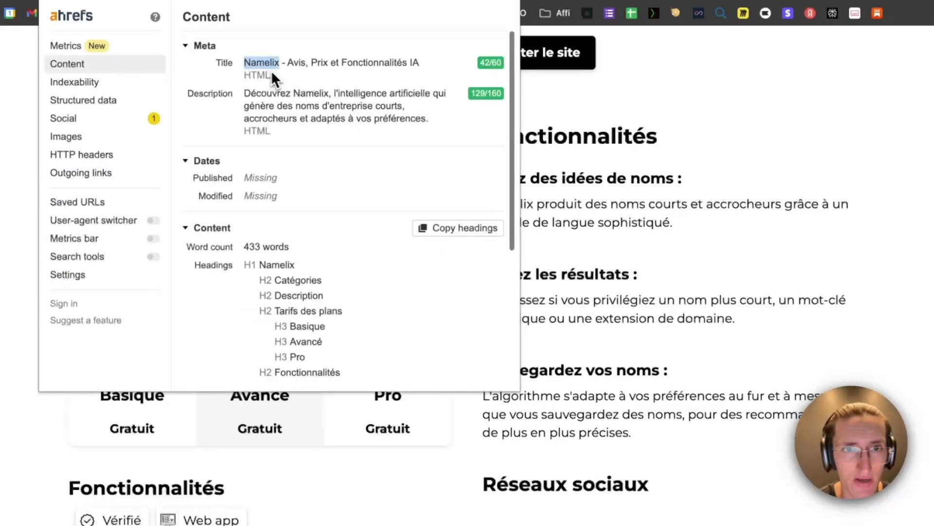
double_click(304, 93)
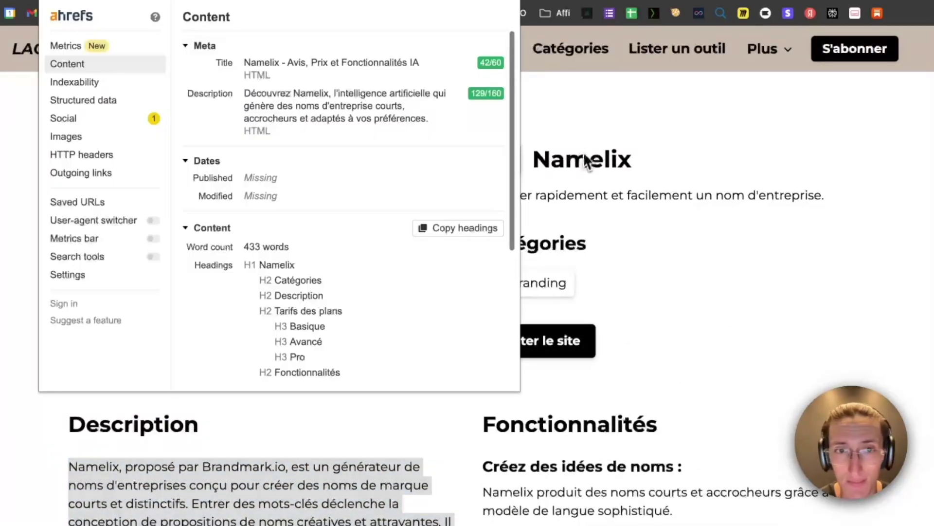
scroll(471, 188, down, 3)
double_click(279, 178)
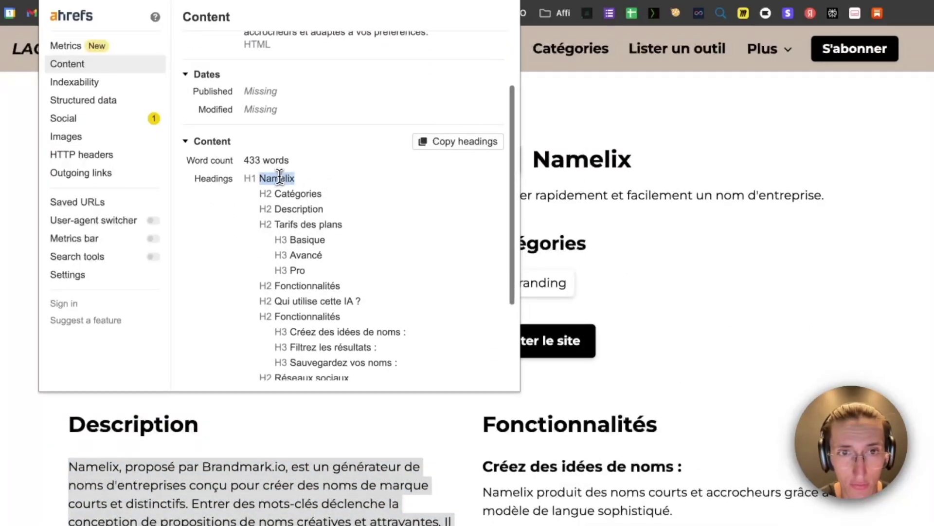
click(537, 185)
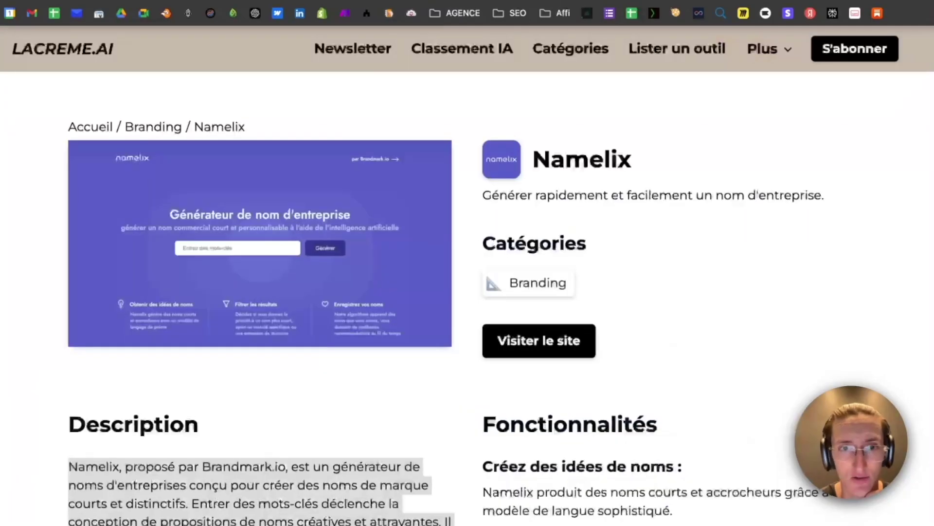
- Inspect the Namelix screenshot image on the lacreme.ai page to check its alt text, file format and file size
right_click(276, 202)
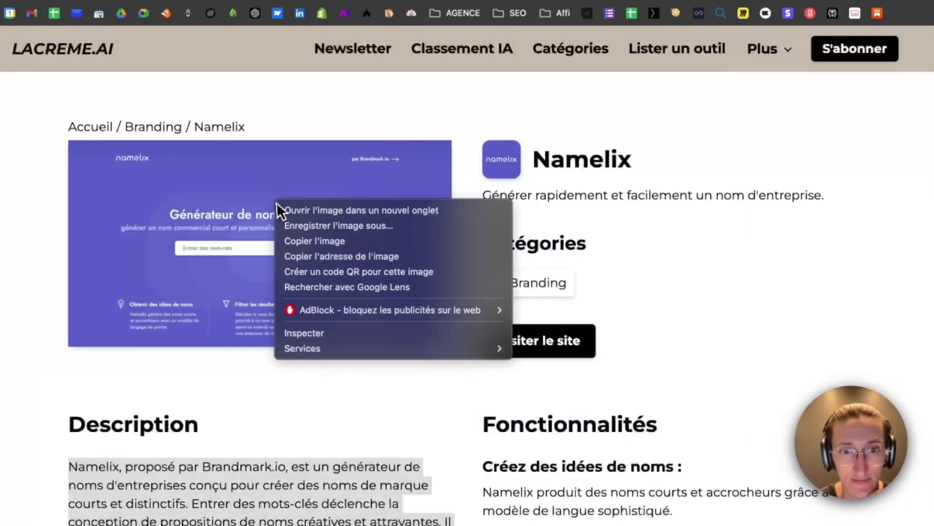
click(332, 333)
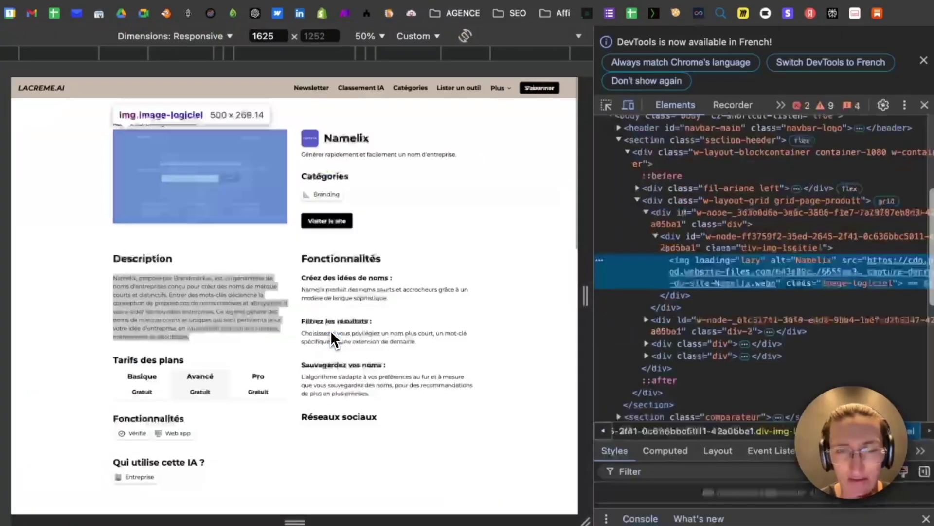
scroll(759, 156, down, 1)
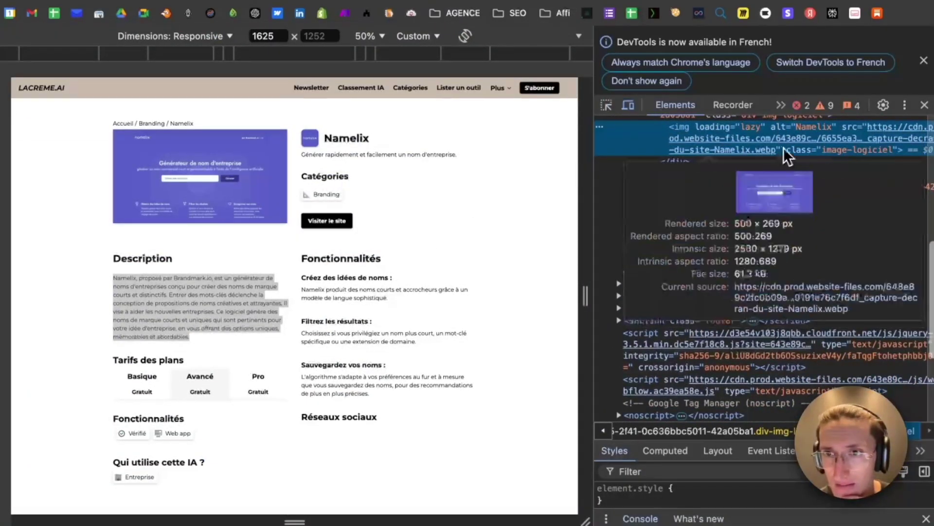
double_click(810, 131)
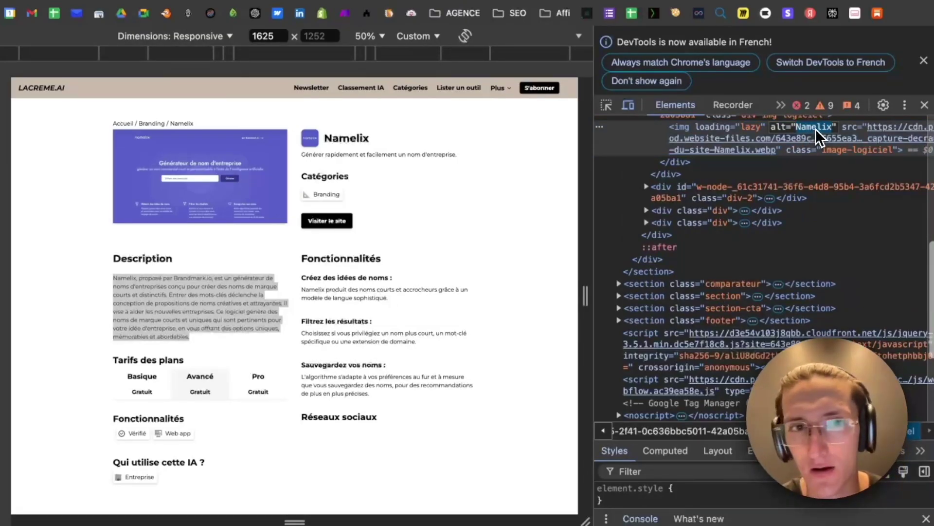
click(808, 131)
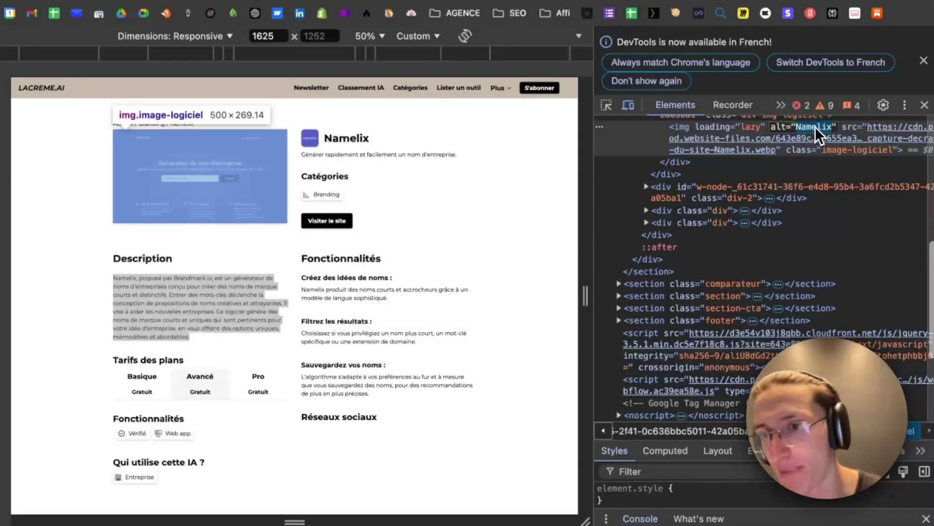
click(487, 247)
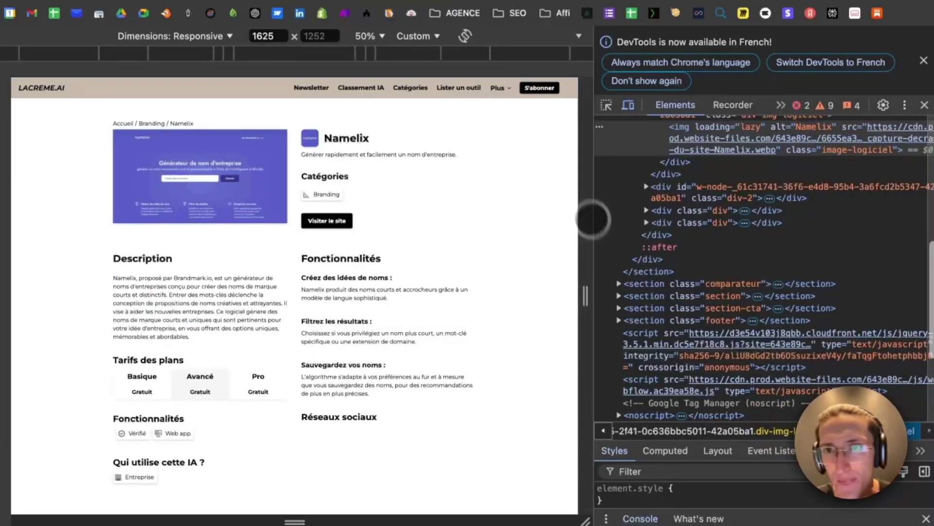
mouse_move(732, 144)
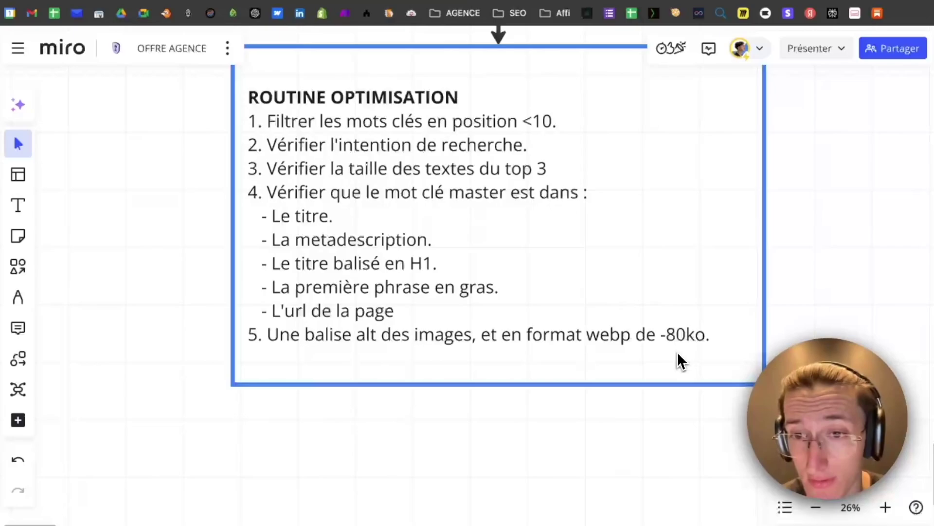
- Review the optimisation routine, the impressions and clicks graph, and the "Votre position -> Contenu" section on the Miro board
scroll(523, 431, up, 2)
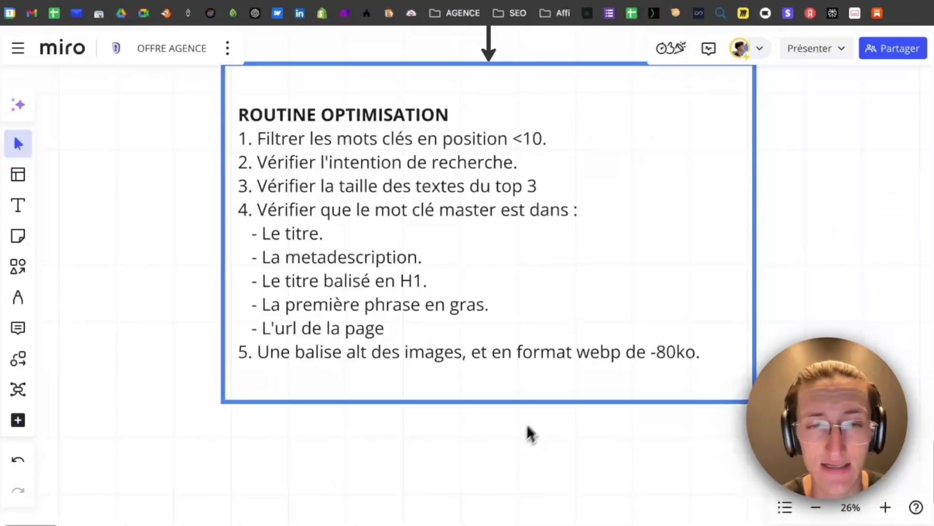
scroll(583, 281, up, 3)
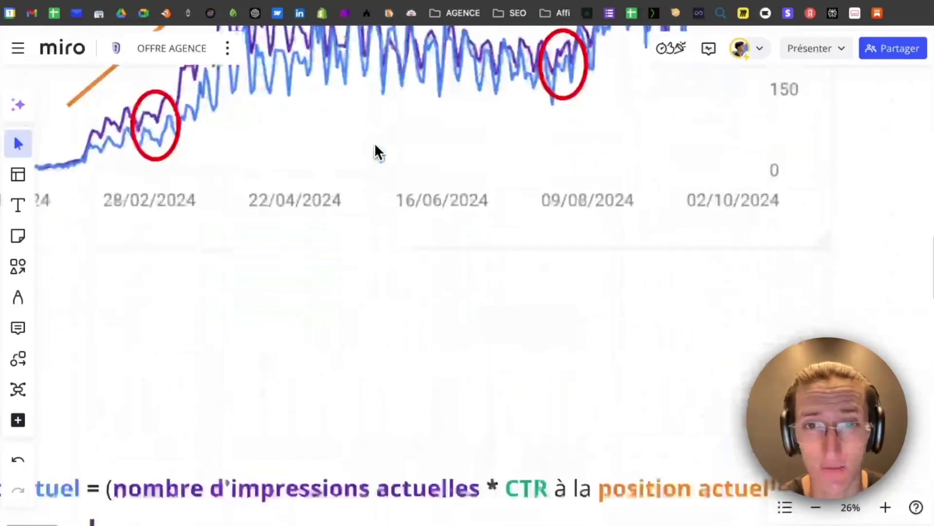
scroll(375, 142, up, 5)
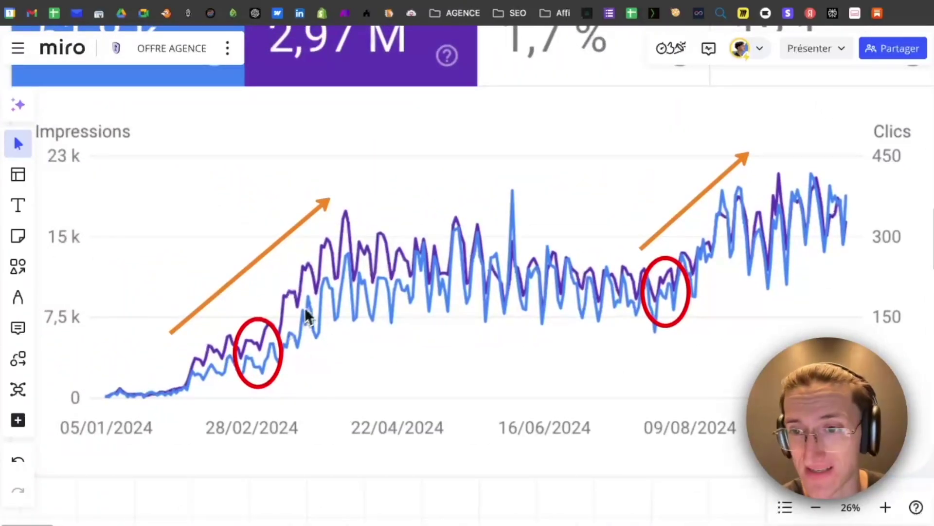
scroll(394, 388, down, 8)
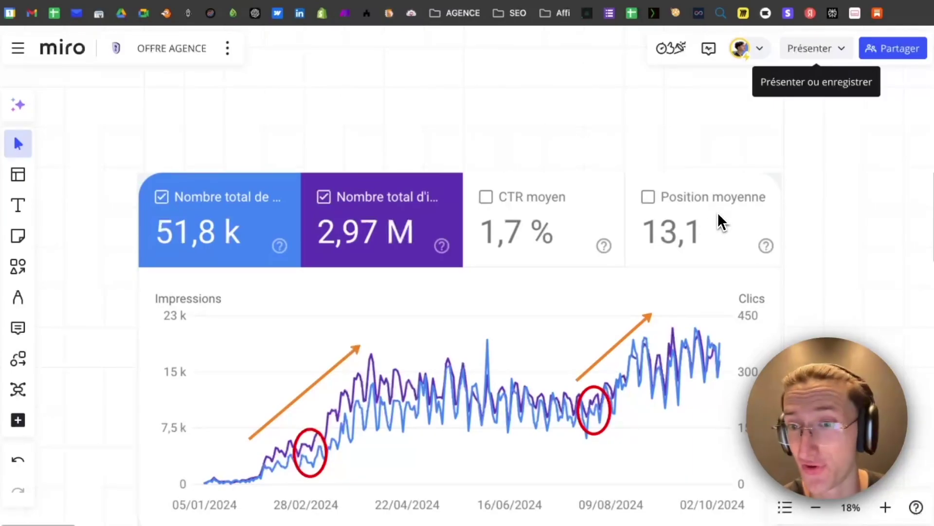
scroll(604, 357, down, 20)
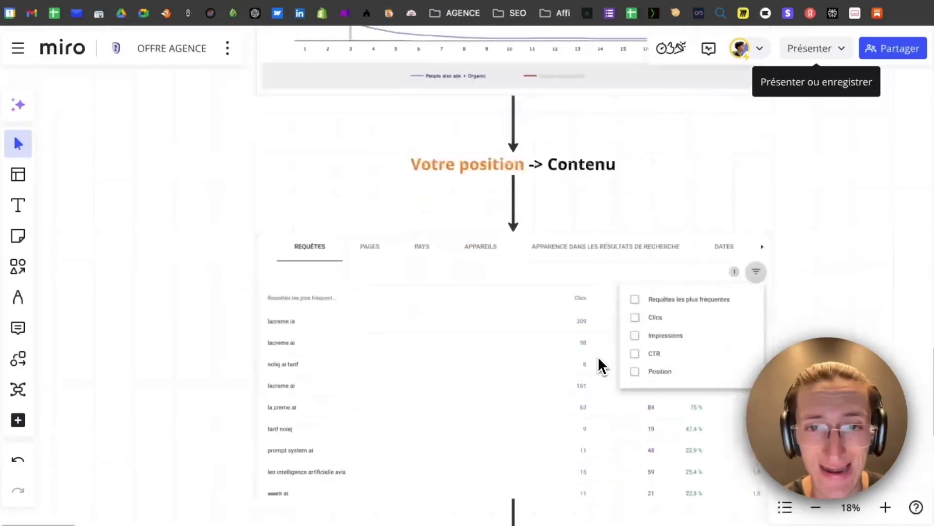
- Switch to Google Search Console, review the Namelix page's performance report and copy the exact URL from its page filter
scroll(601, 366, down, 5)
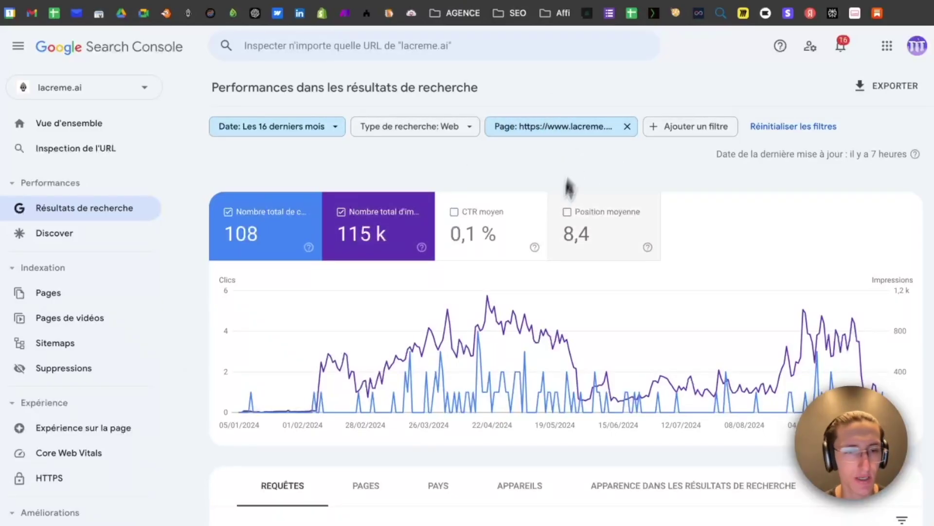
scroll(552, 233, down, 6)
scroll(552, 232, up, 2)
scroll(552, 232, up, 4)
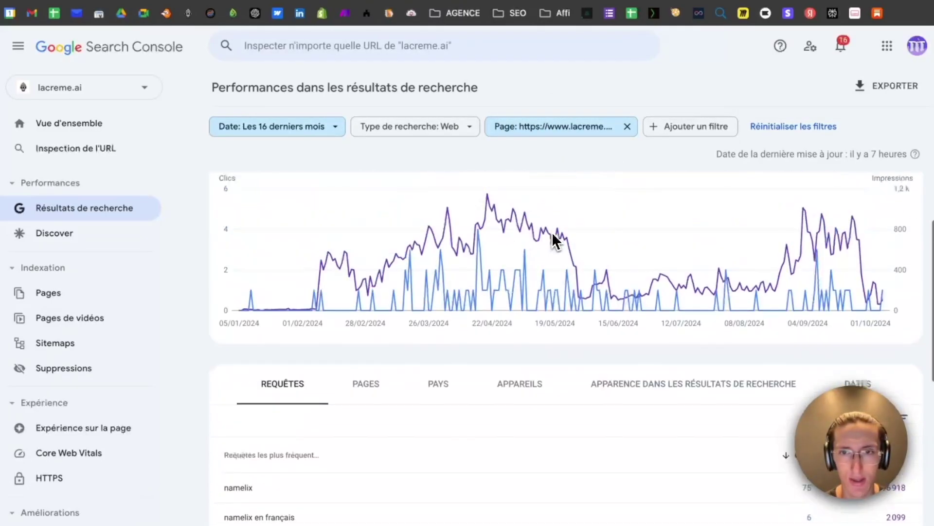
click(577, 141)
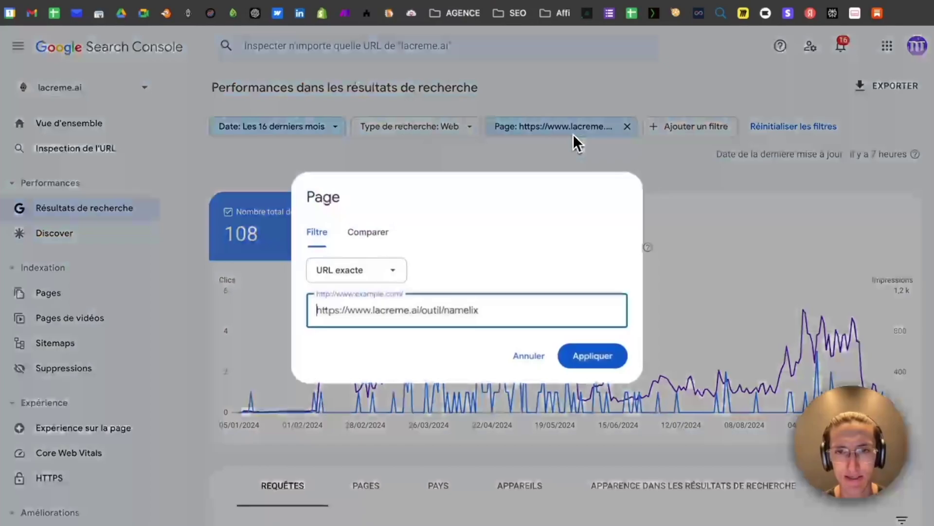
triple_click(434, 310)
click(618, 355)
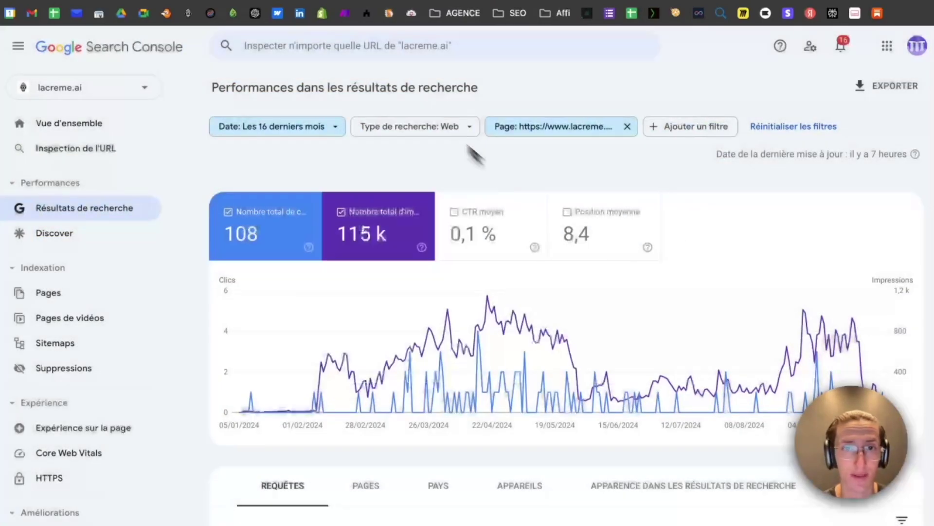
click(408, 49)
text(https://www.lacreme.ai/post/chatgpt-local)
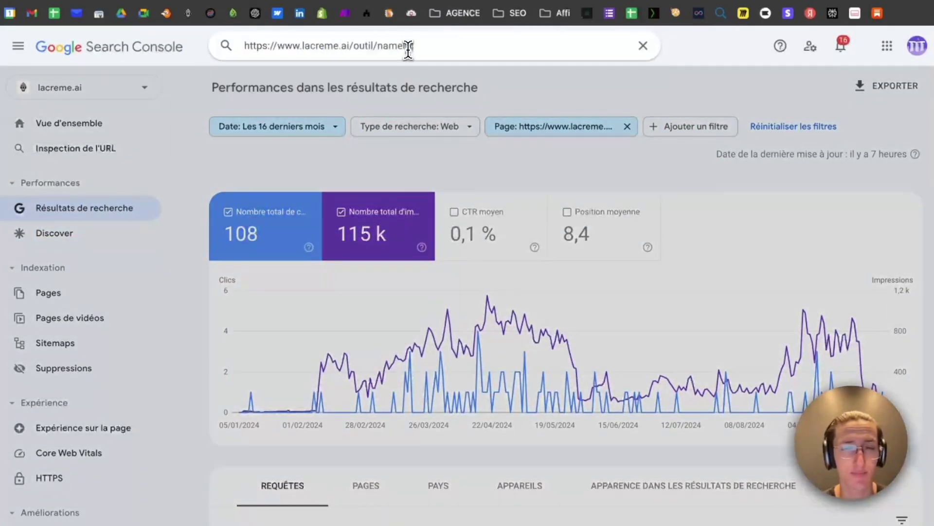
key(Return)
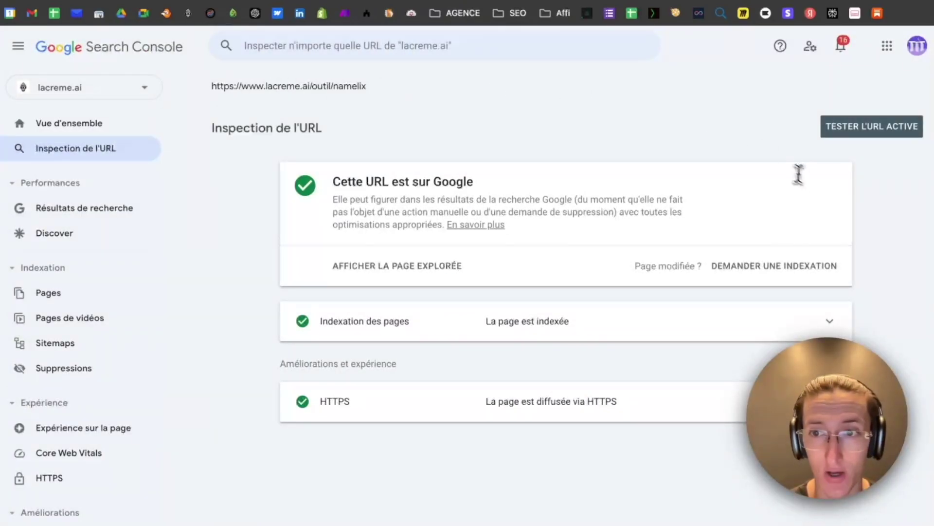
click(779, 269)
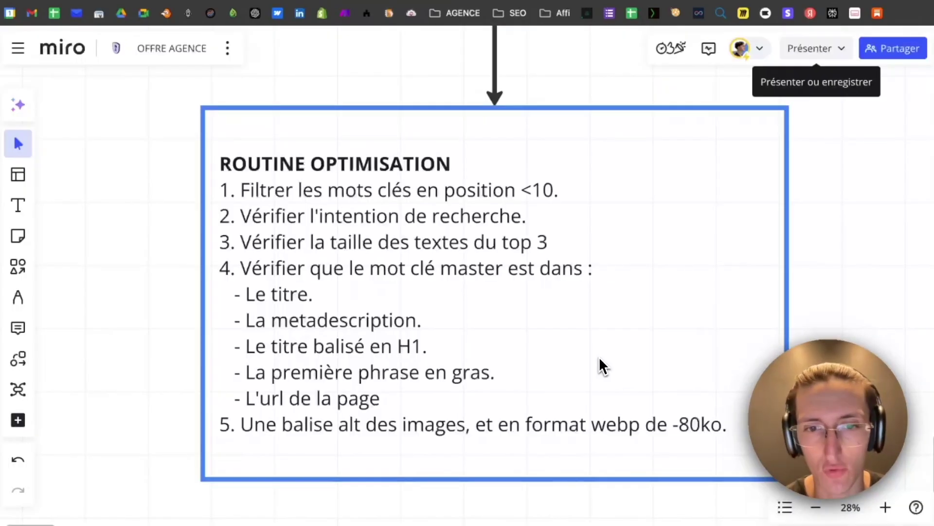
- On the Miro board, reduce the height of the "ROUTINE OPTIMISATION" box so it fits closely around its list
click(600, 360)
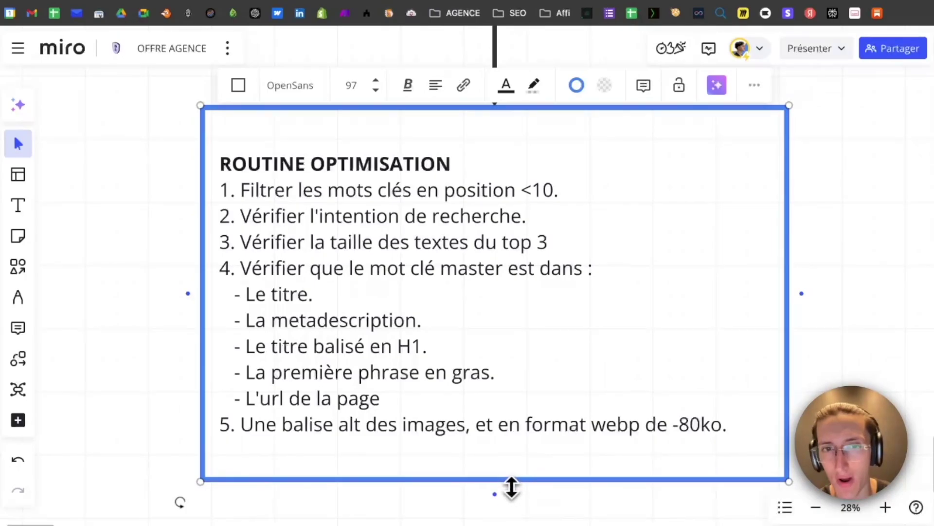
drag(511, 483, 513, 428)
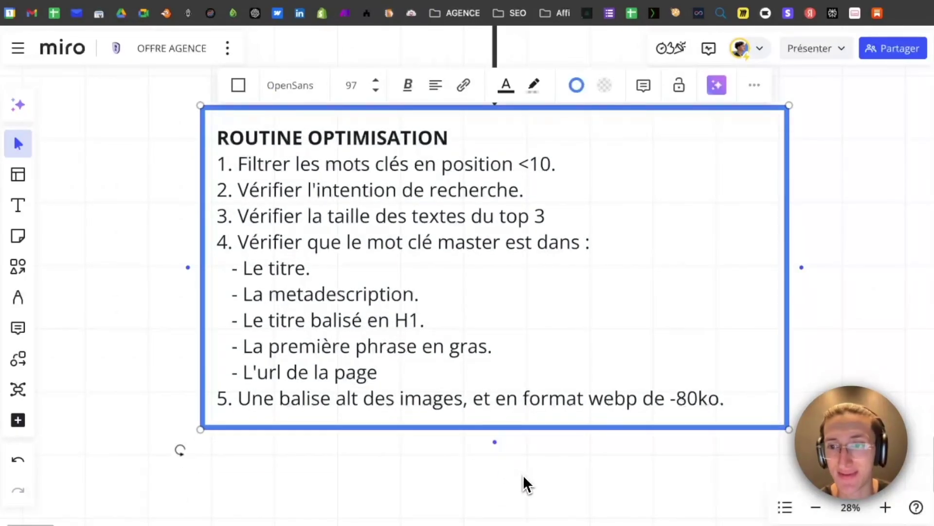